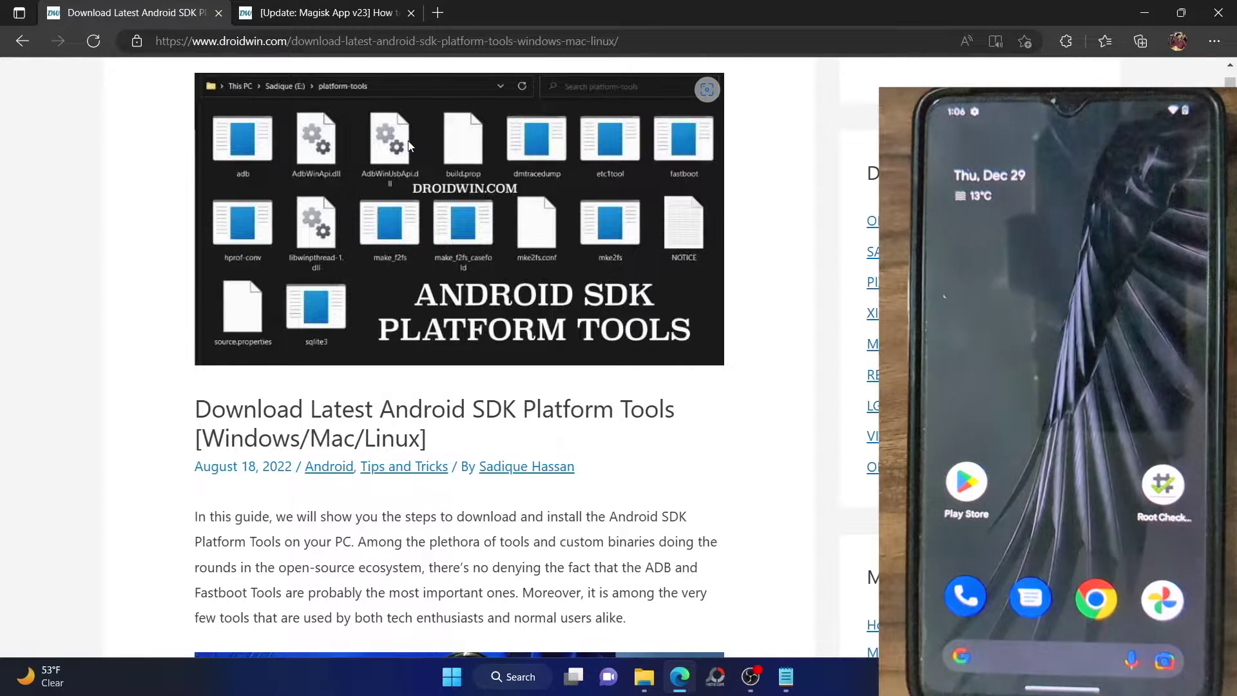
# Review the Notepad rooting checklist's first step, 'current root status', then minimize Notepad.
pyautogui.click(787, 678)
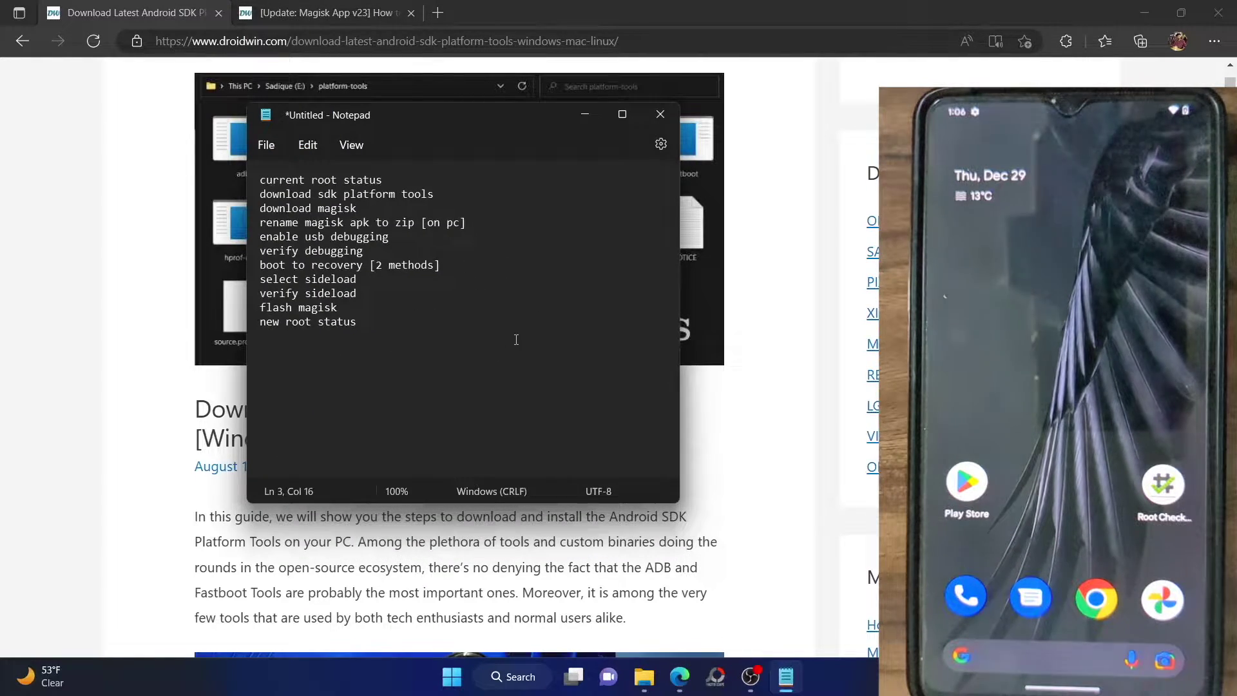
pyautogui.moveTo(419, 342); pyautogui.dragTo(260, 181)
pyautogui.doubleClick(318, 182)
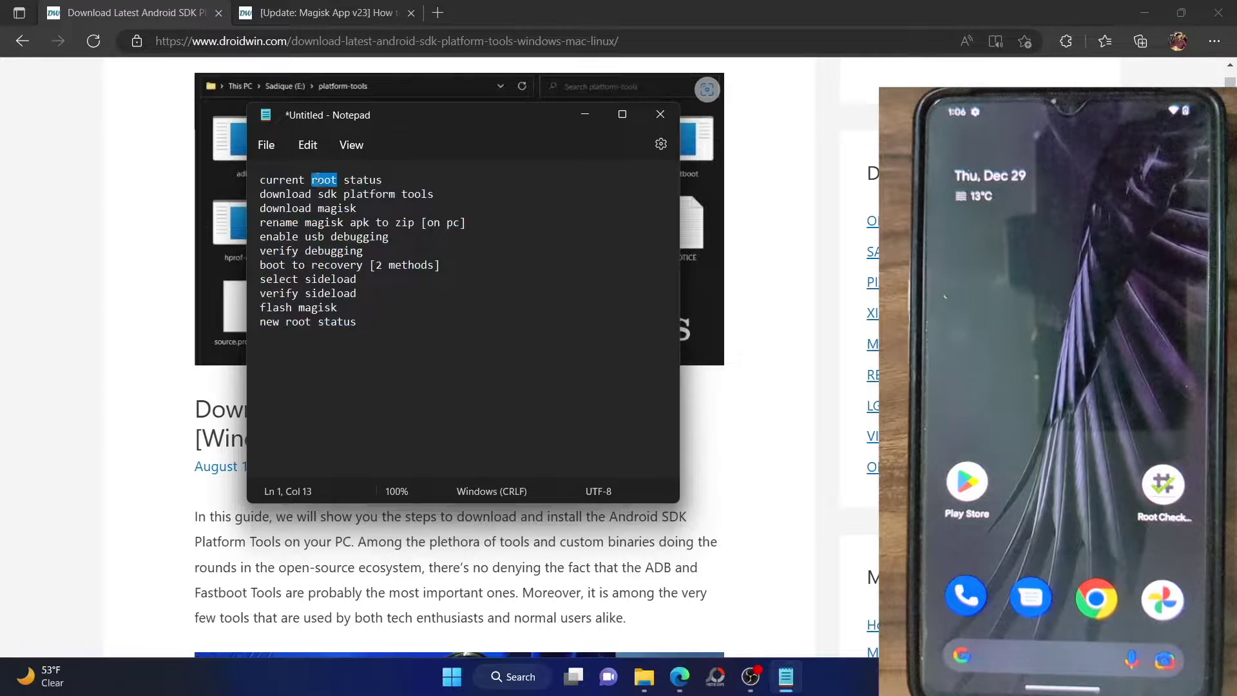
pyautogui.tripleClick(319, 182)
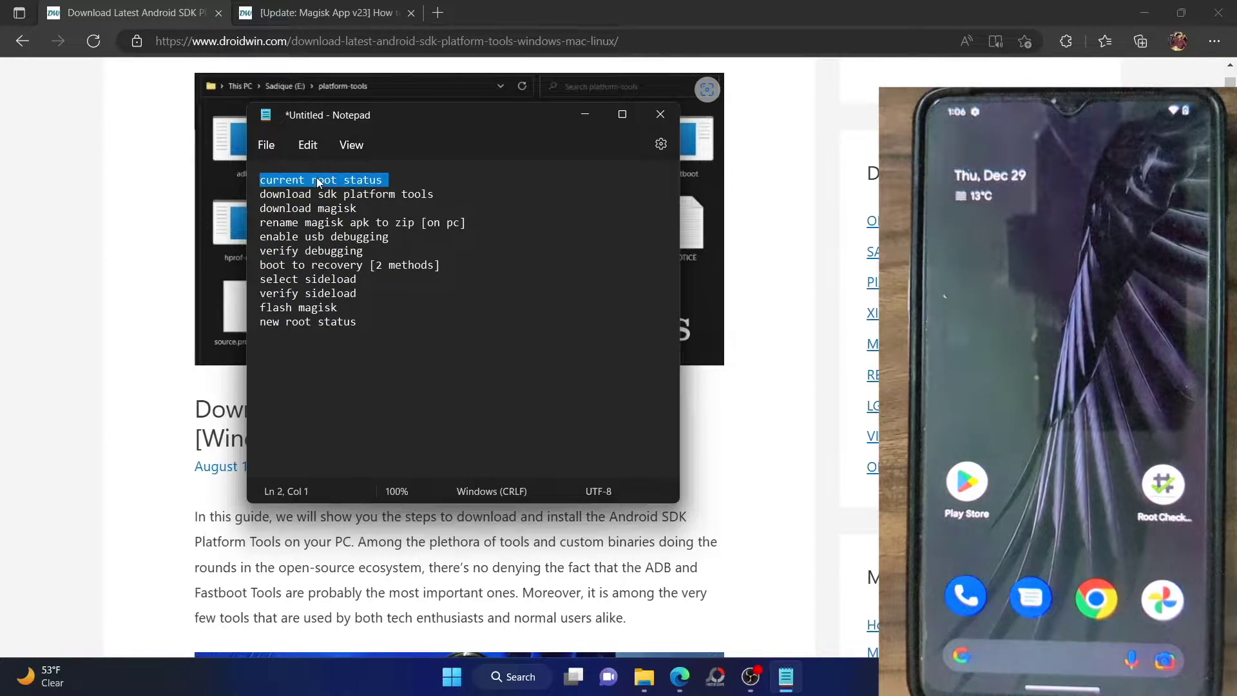
pyautogui.click(592, 113)
# Look over the SDK article heading and page address, then bring up the platform-tools folder.
pyautogui.doubleClick(493, 412)
pyautogui.tripleClick(494, 412)
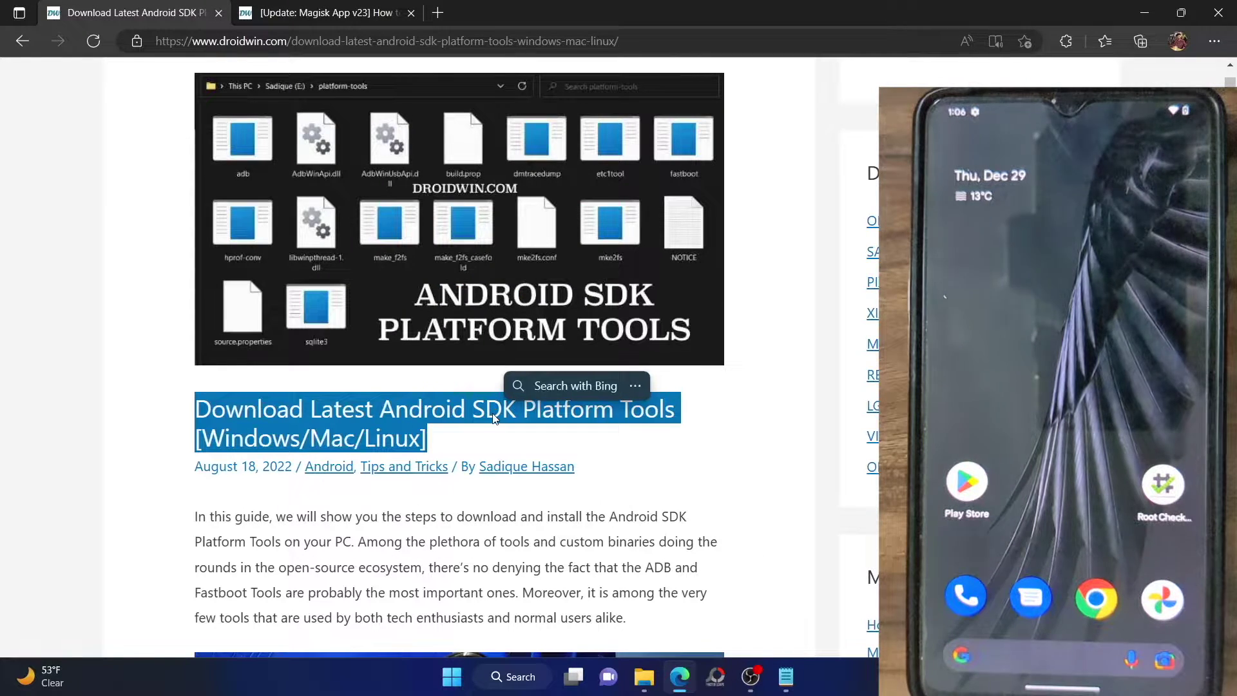
pyautogui.doubleClick(359, 41)
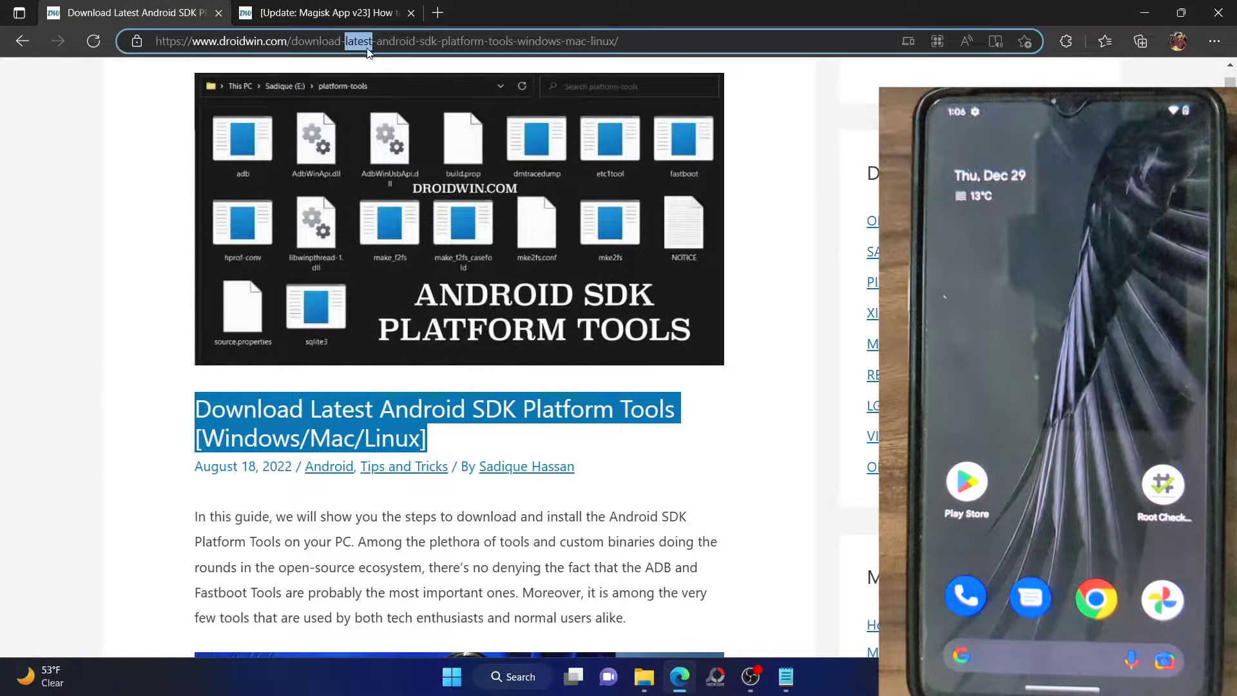
pyautogui.click(551, 637)
pyautogui.click(645, 676)
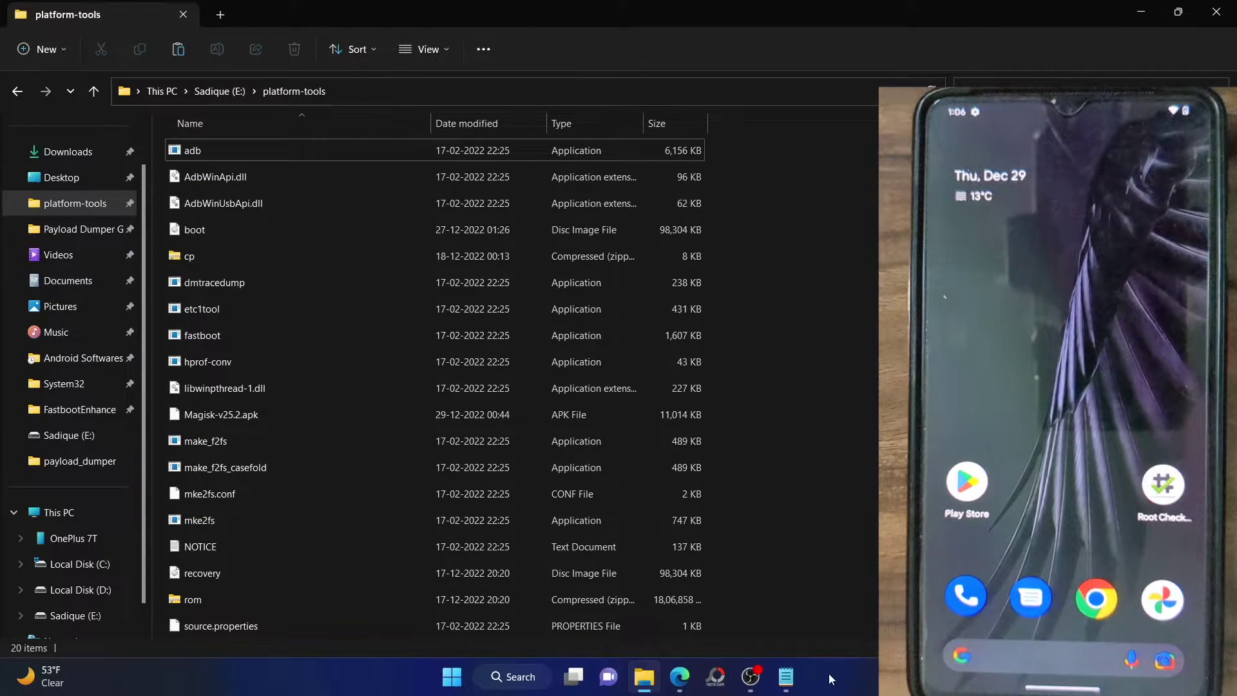
# Recheck the Notepad checklist, minimize it, and switch back to the browser.
pyautogui.click(787, 677)
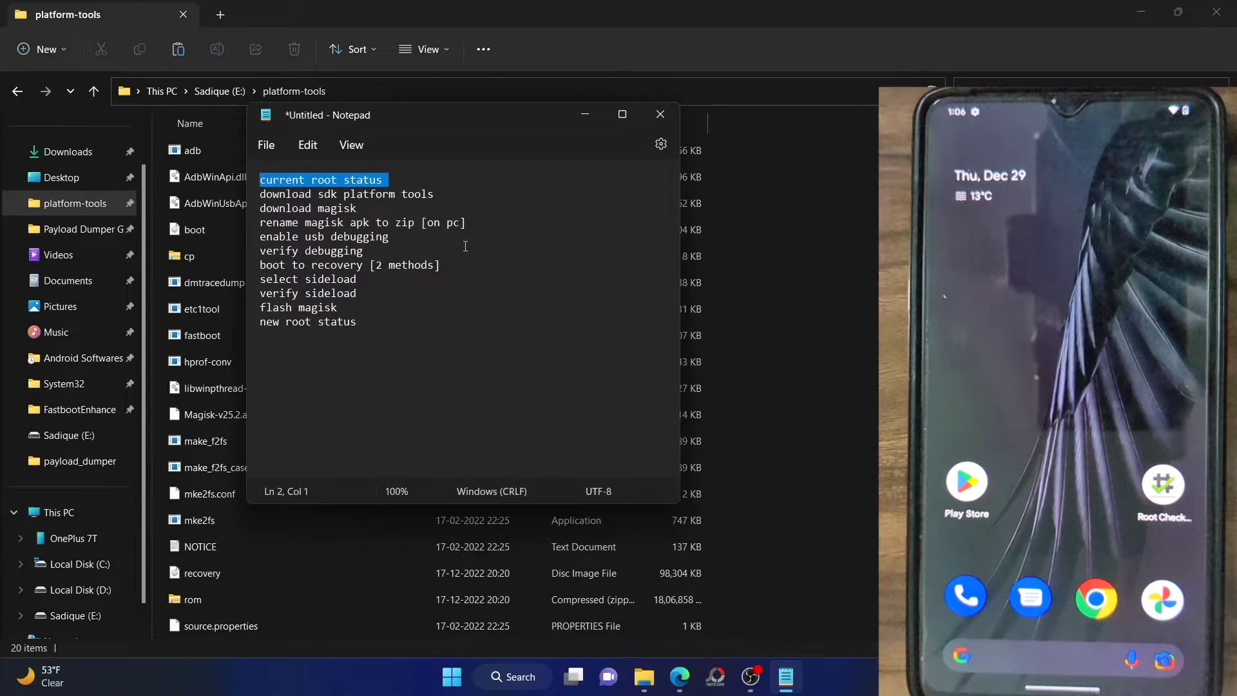
pyautogui.click(408, 233)
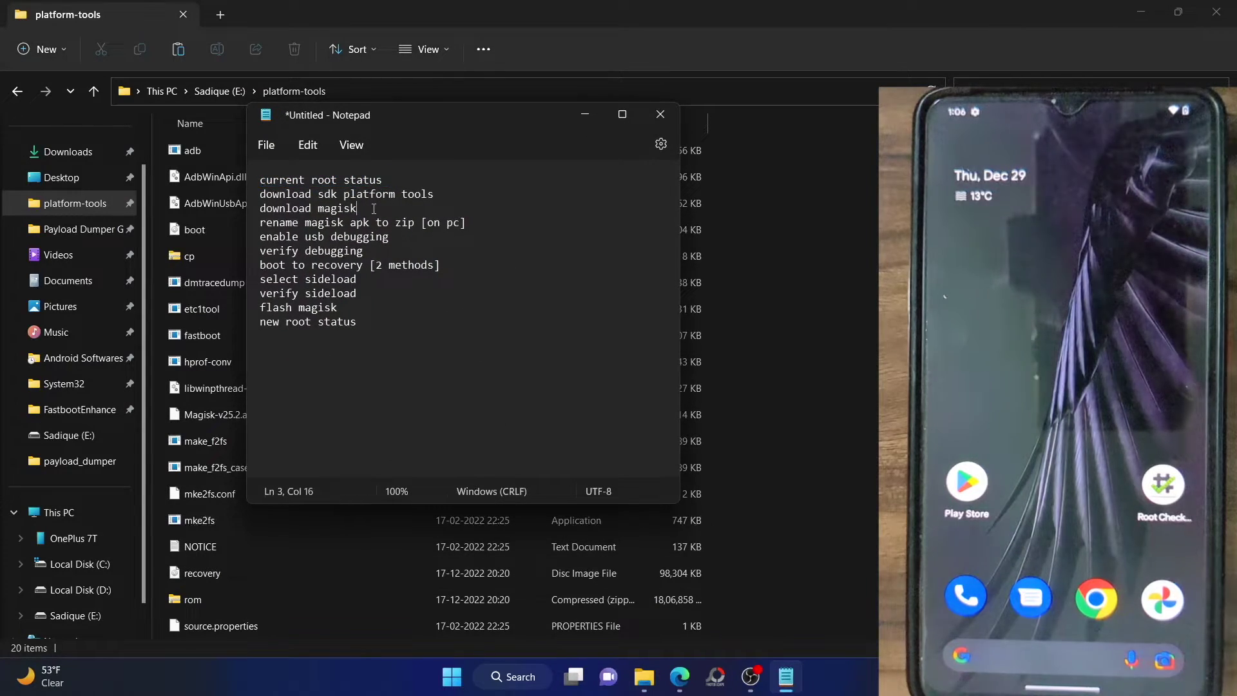
pyautogui.click(585, 114)
pyautogui.hotkey('alt', 'Tab')
# Jump to the article's Magisk Version 25.2 section and download its APK.
pyautogui.click(309, 13)
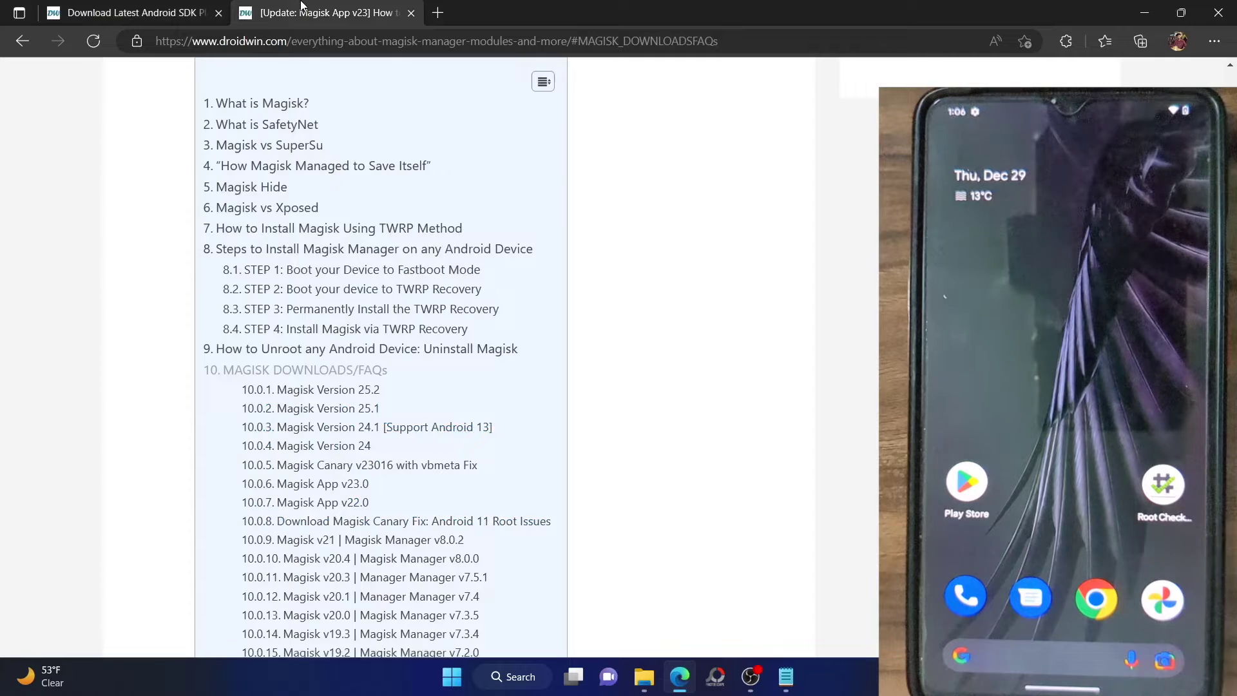
pyautogui.tripleClick(306, 44)
pyautogui.click(710, 301)
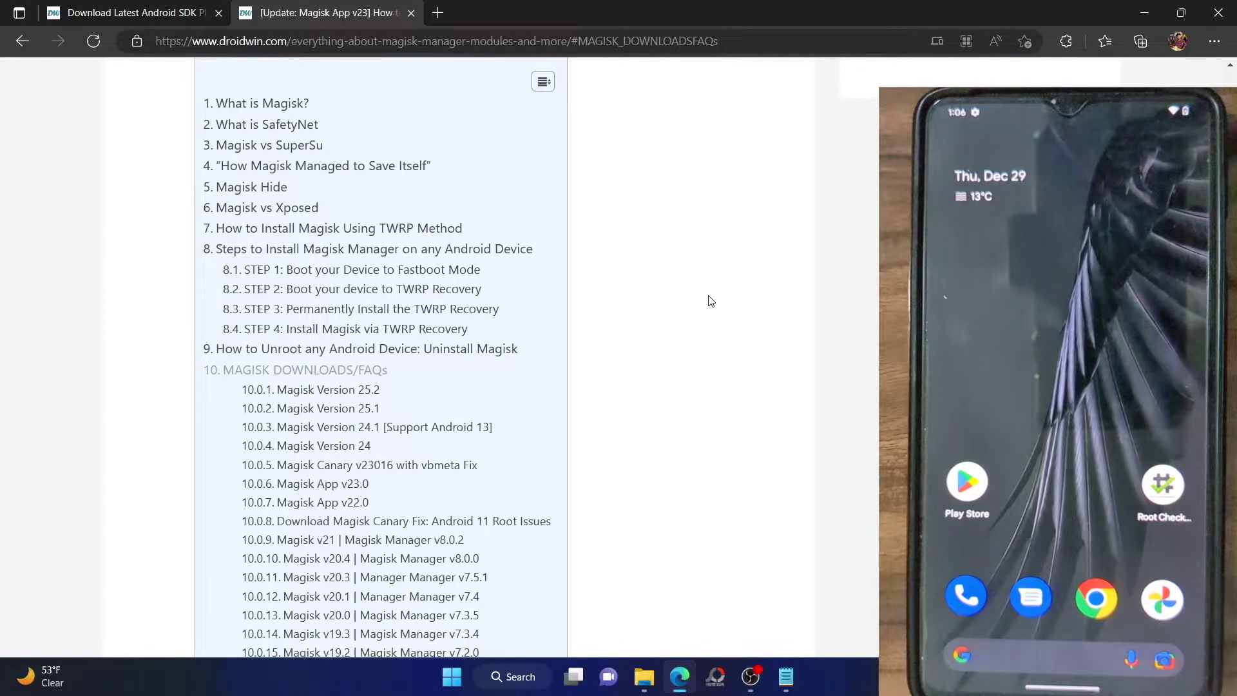
pyautogui.click(354, 390)
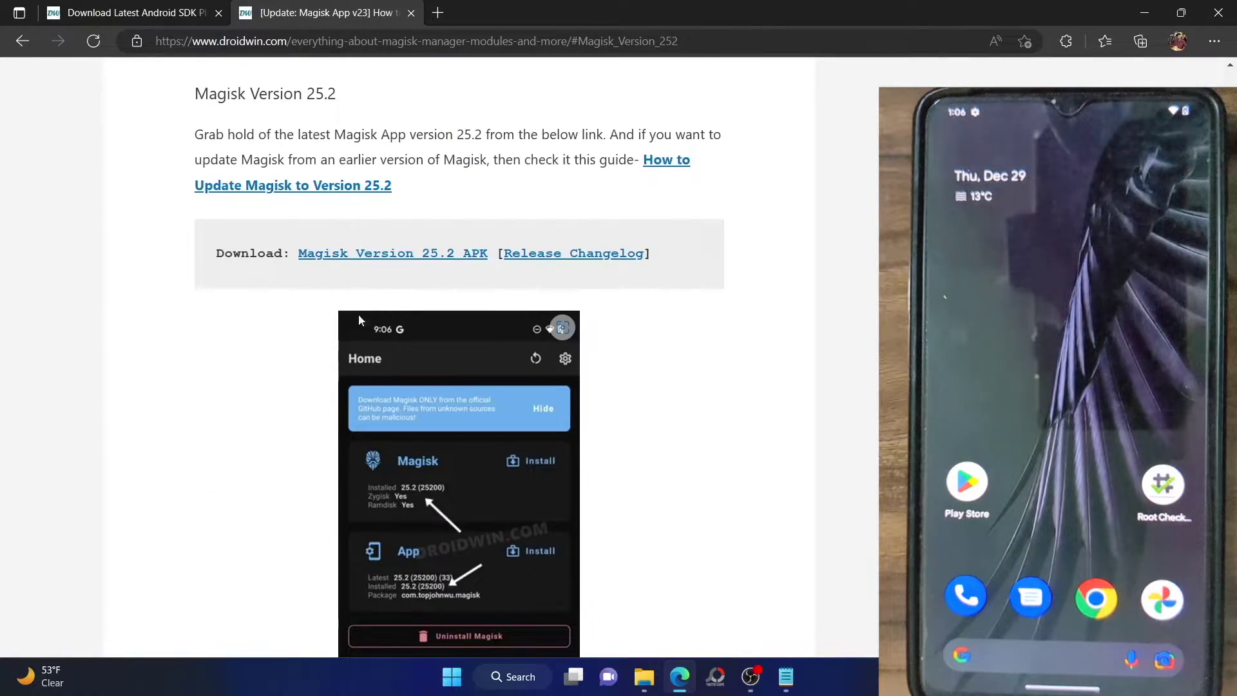
pyautogui.click(333, 256)
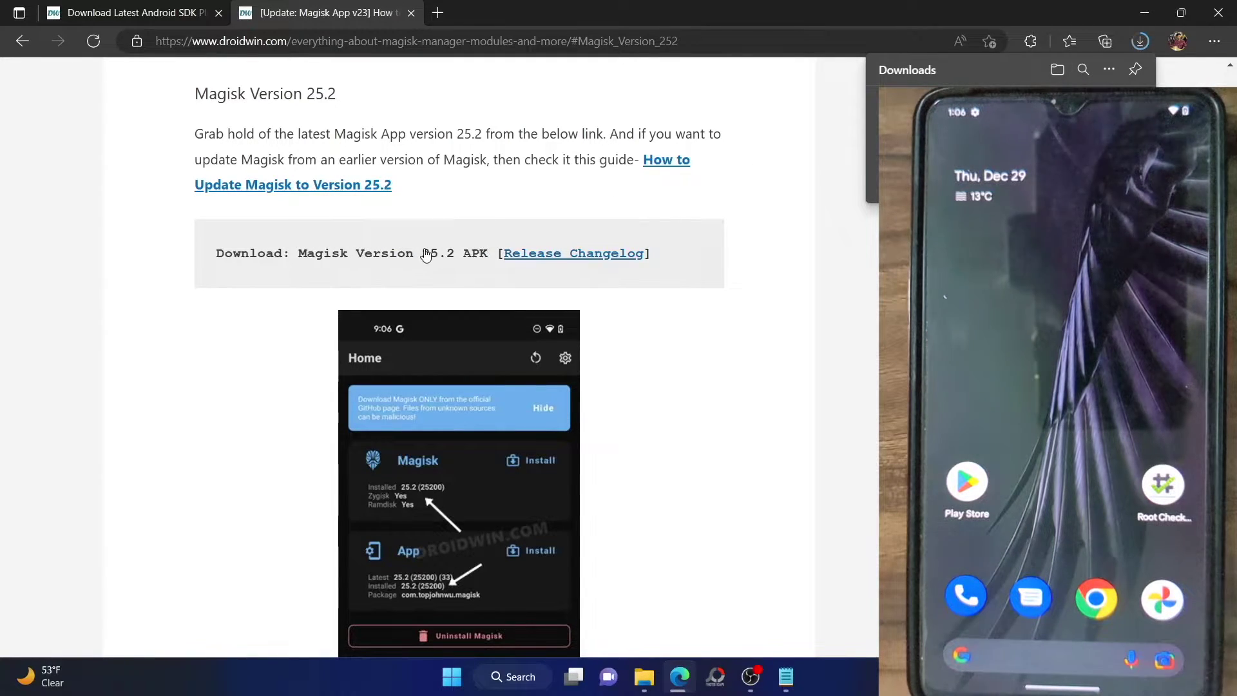
# Open the v25.2 Release Changelog in a new tab, view it, then return to the article.
pyautogui.rightClick(594, 255)
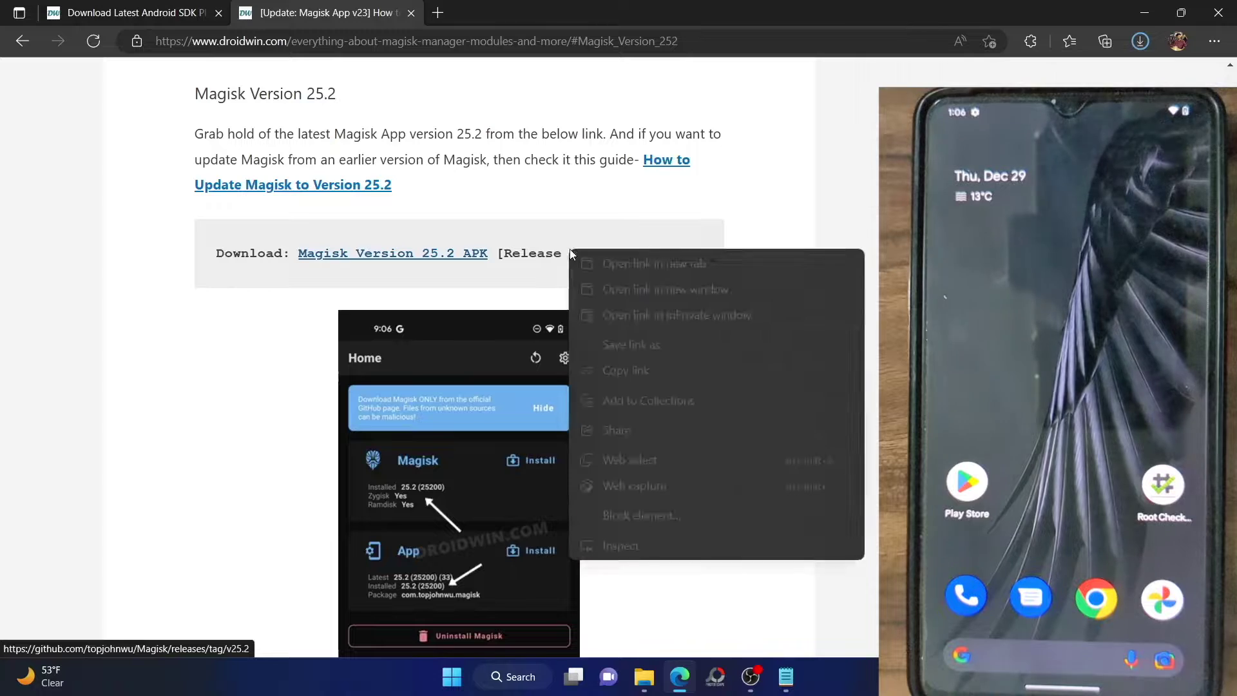
pyautogui.click(590, 260)
pyautogui.hotkey('ctrl', 'Tab')
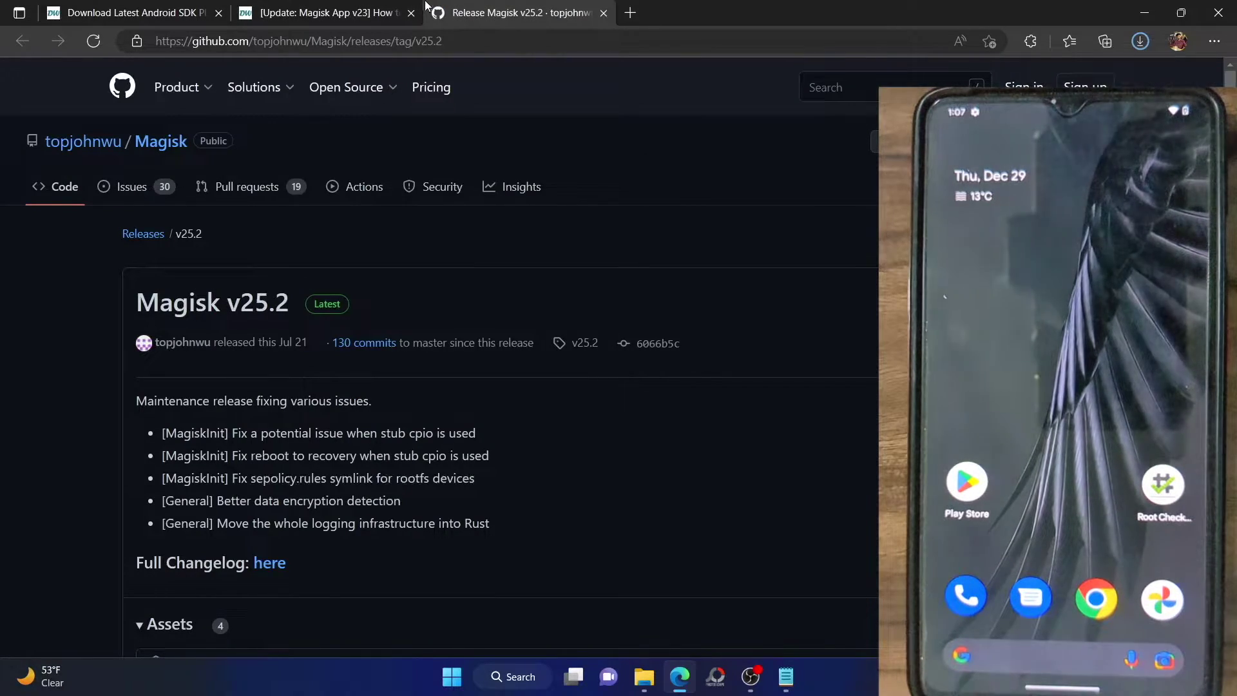
pyautogui.click(346, 14)
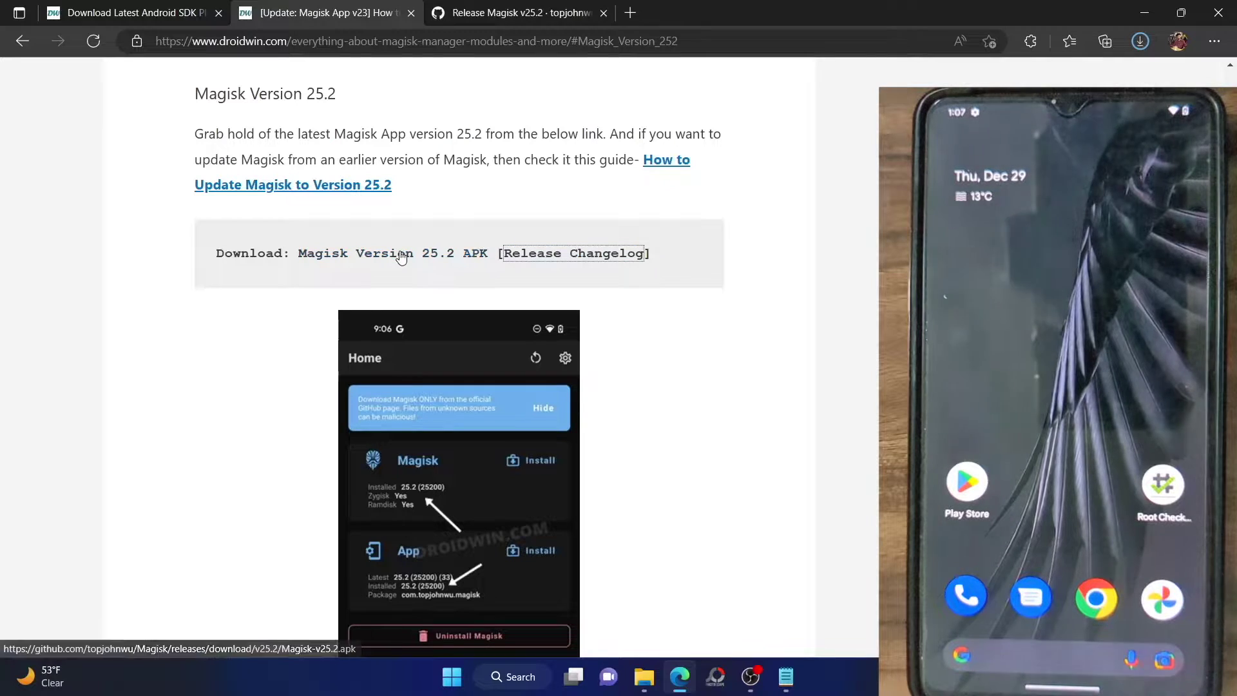
pyautogui.click(638, 692)
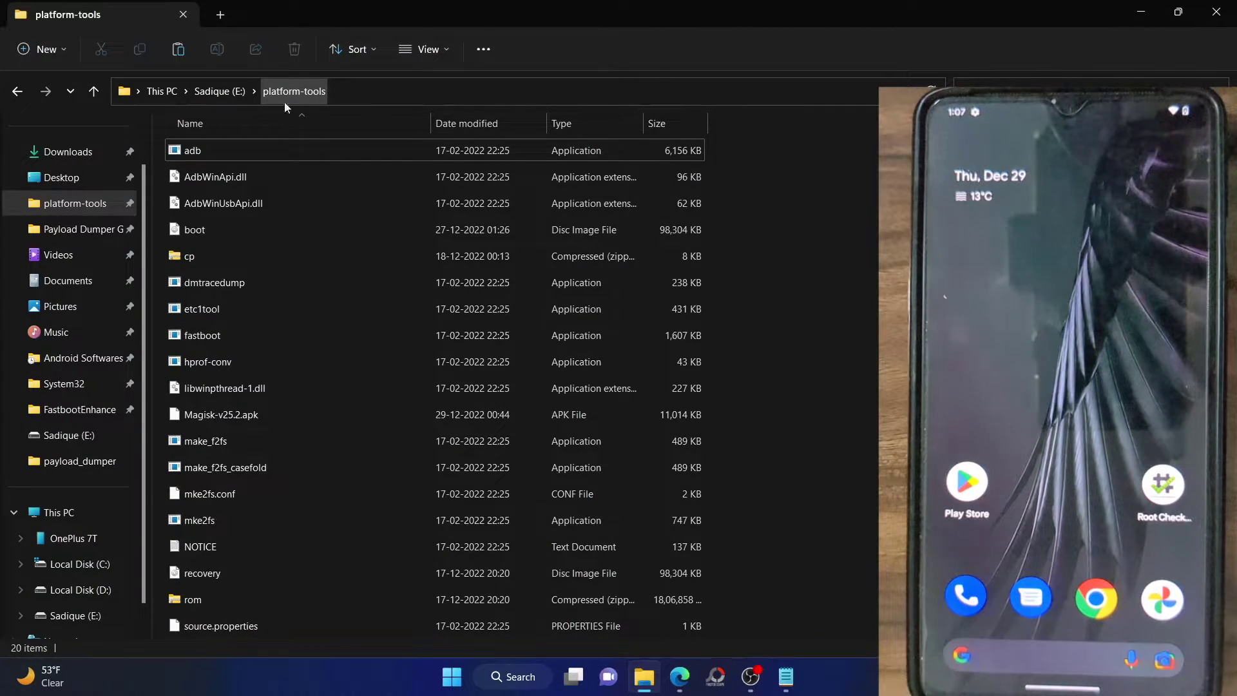
# Check Magisk-v25.2.apk in platform-tools against the OnePlus 7T's Internal shared storage.
pyautogui.click(213, 419)
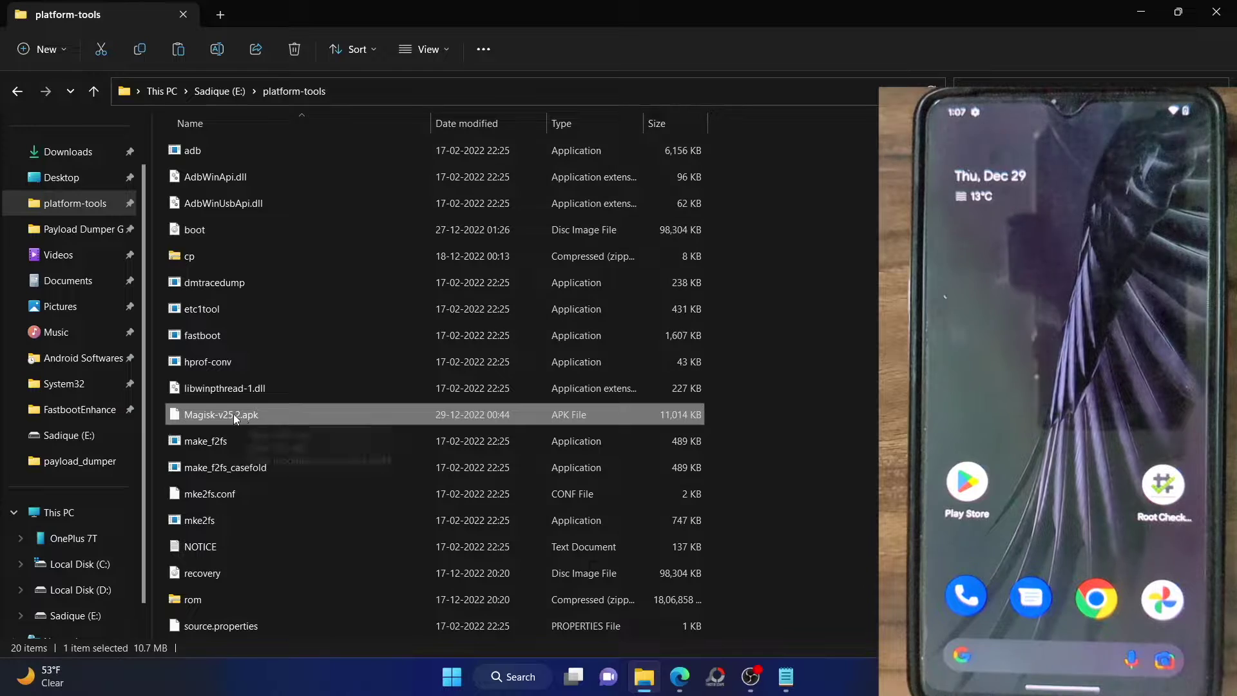
pyautogui.scroll(-2, 138, 398)
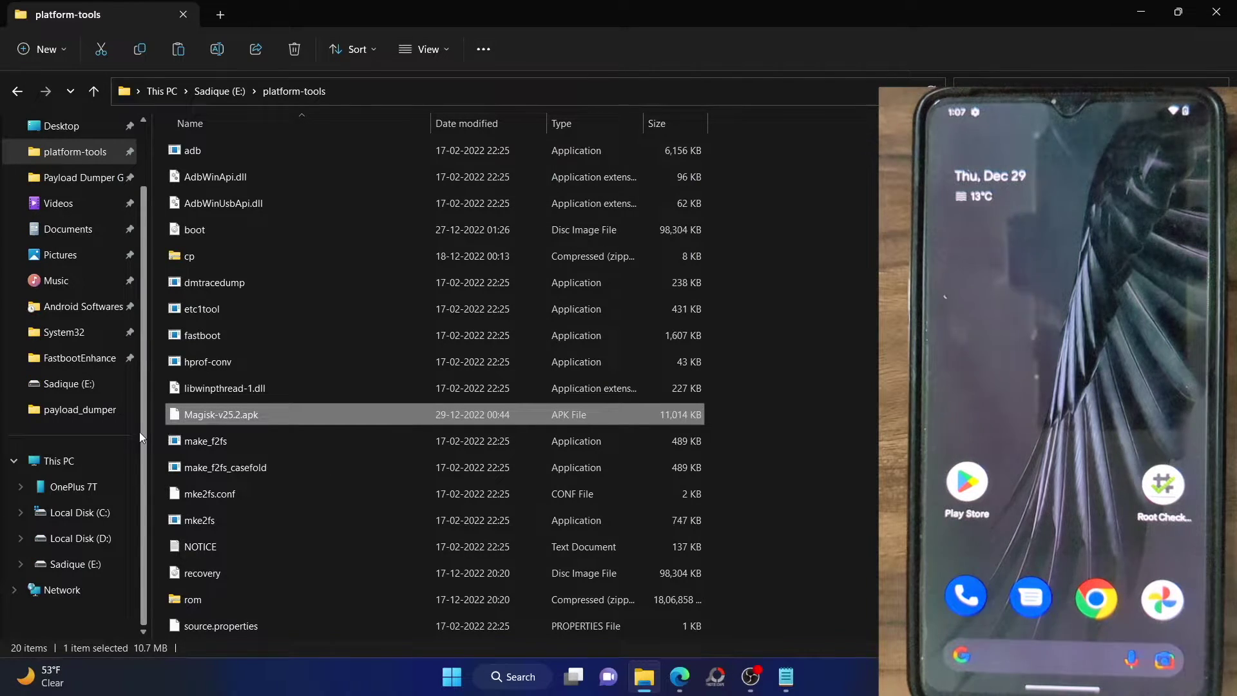
pyautogui.click(76, 487)
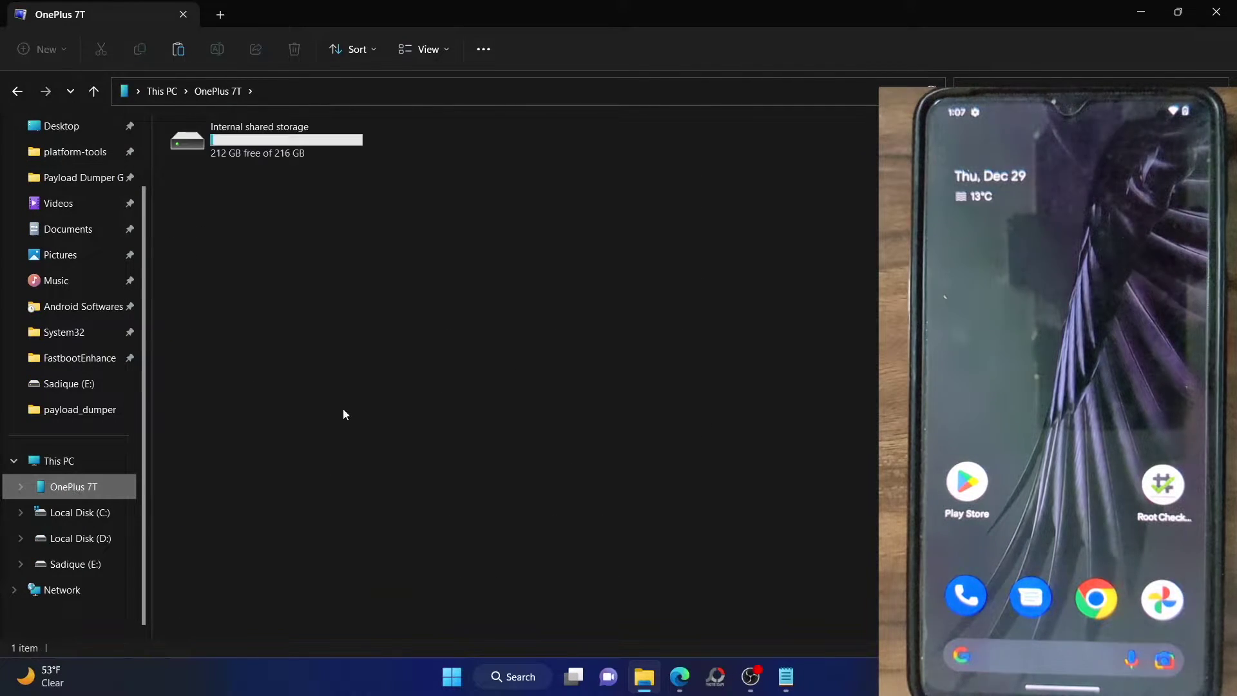
pyautogui.doubleClick(296, 153)
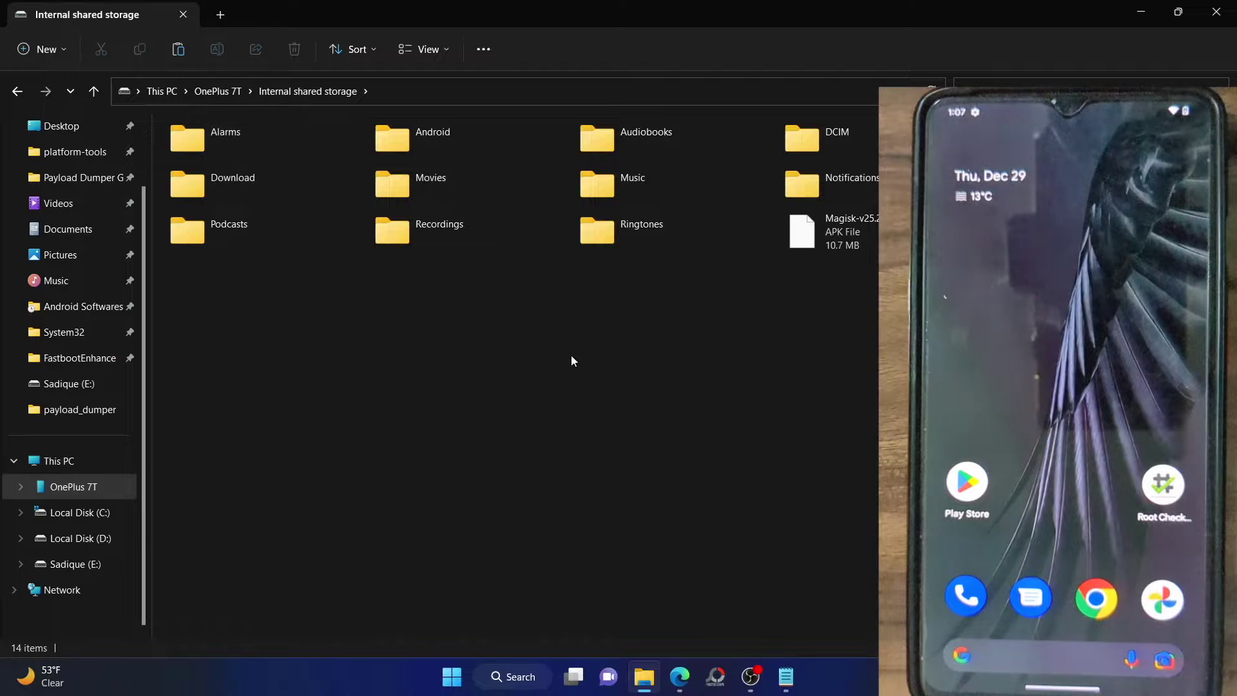
pyautogui.click(834, 231)
pyautogui.click(742, 450)
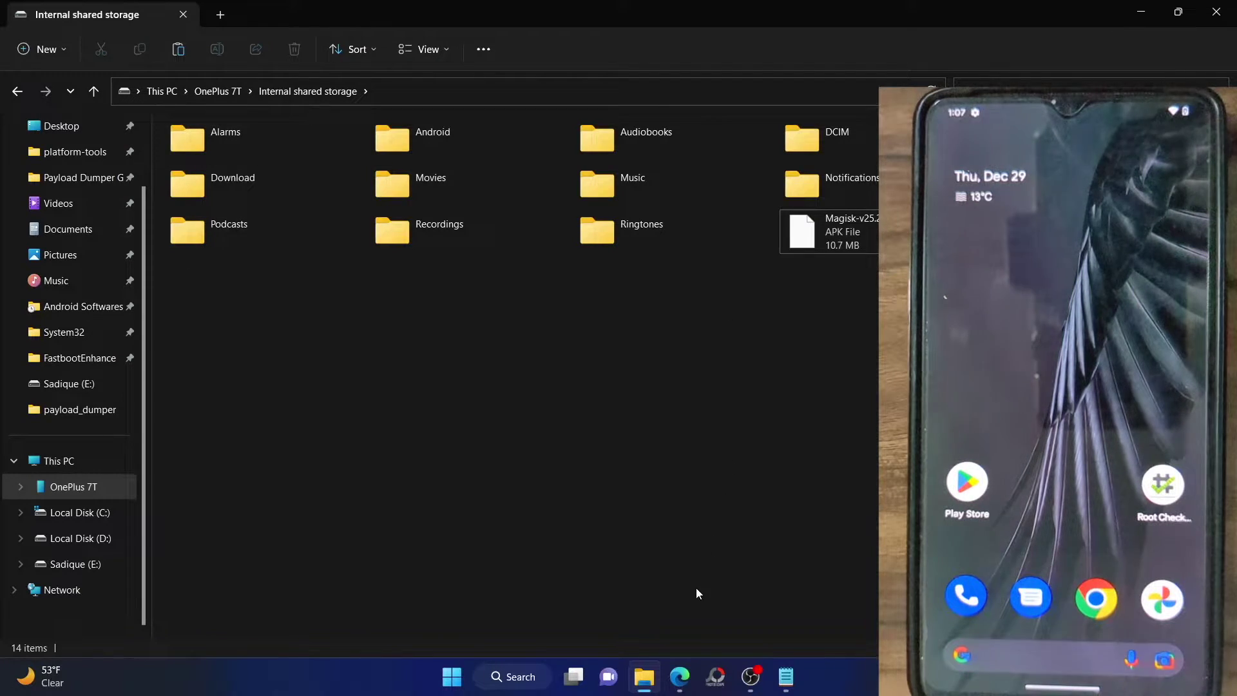
pyautogui.click(681, 674)
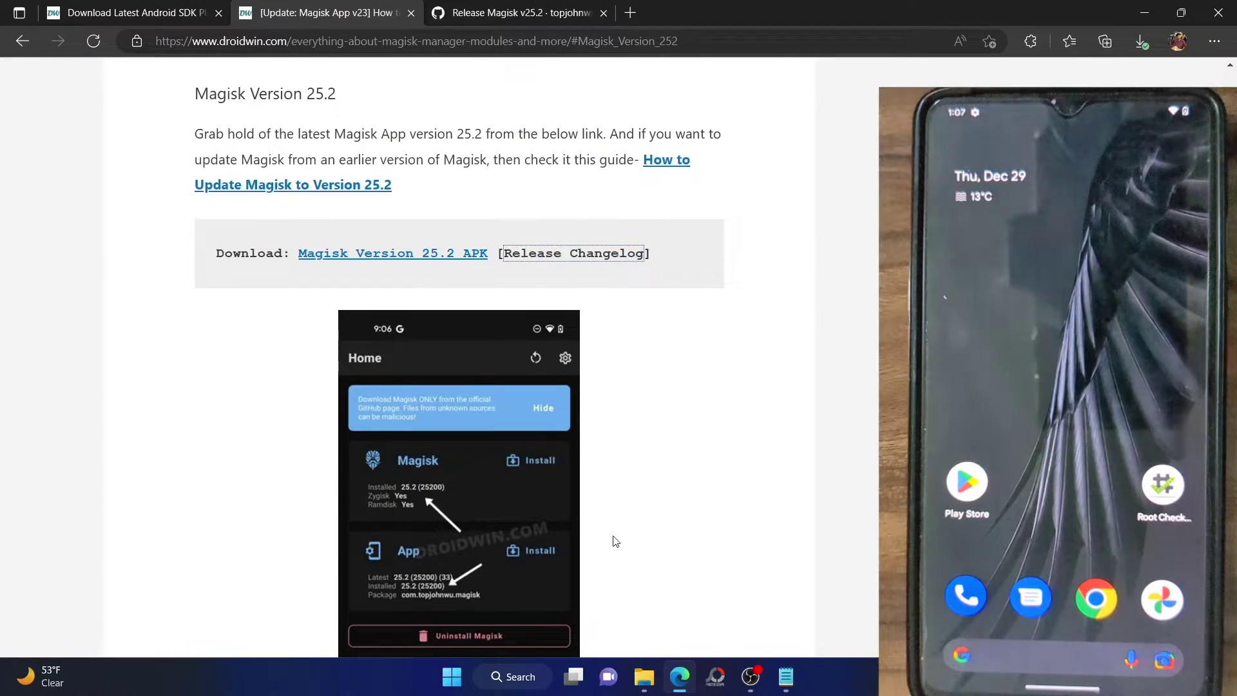
pyautogui.click(644, 675)
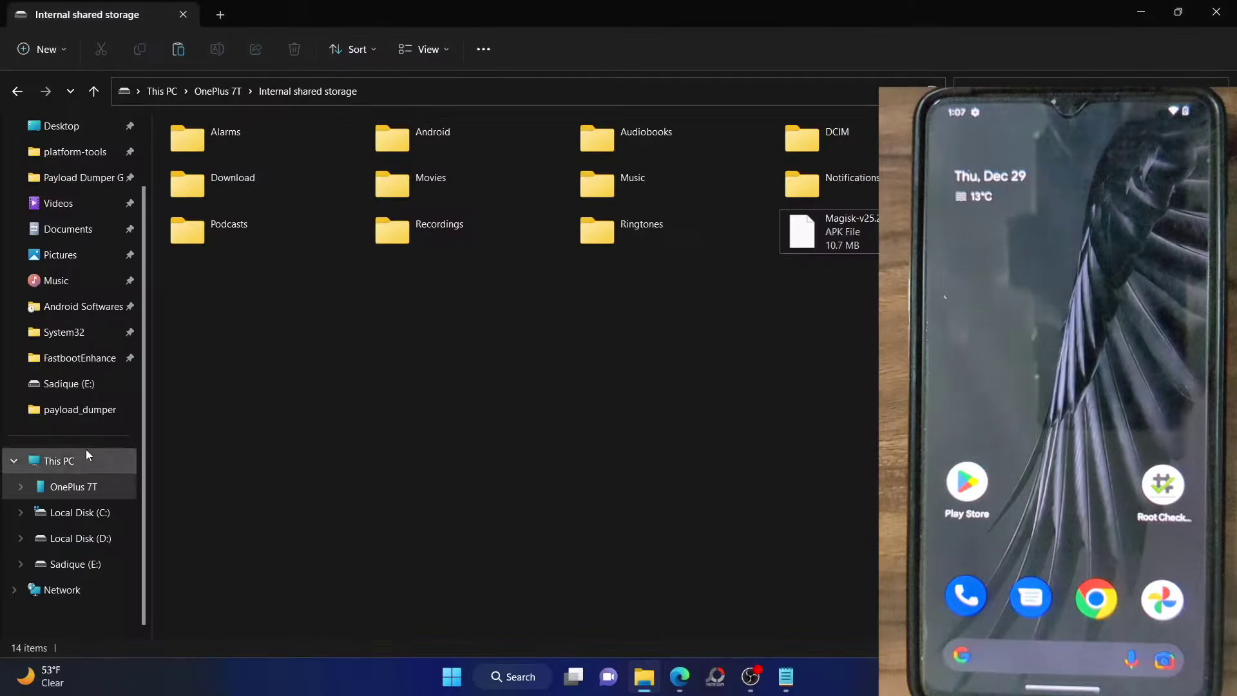
# Reselect Magisk-v25.2.apk in platform-tools, revisit the phone's internal storage, and return to platform-tools.
pyautogui.click(76, 153)
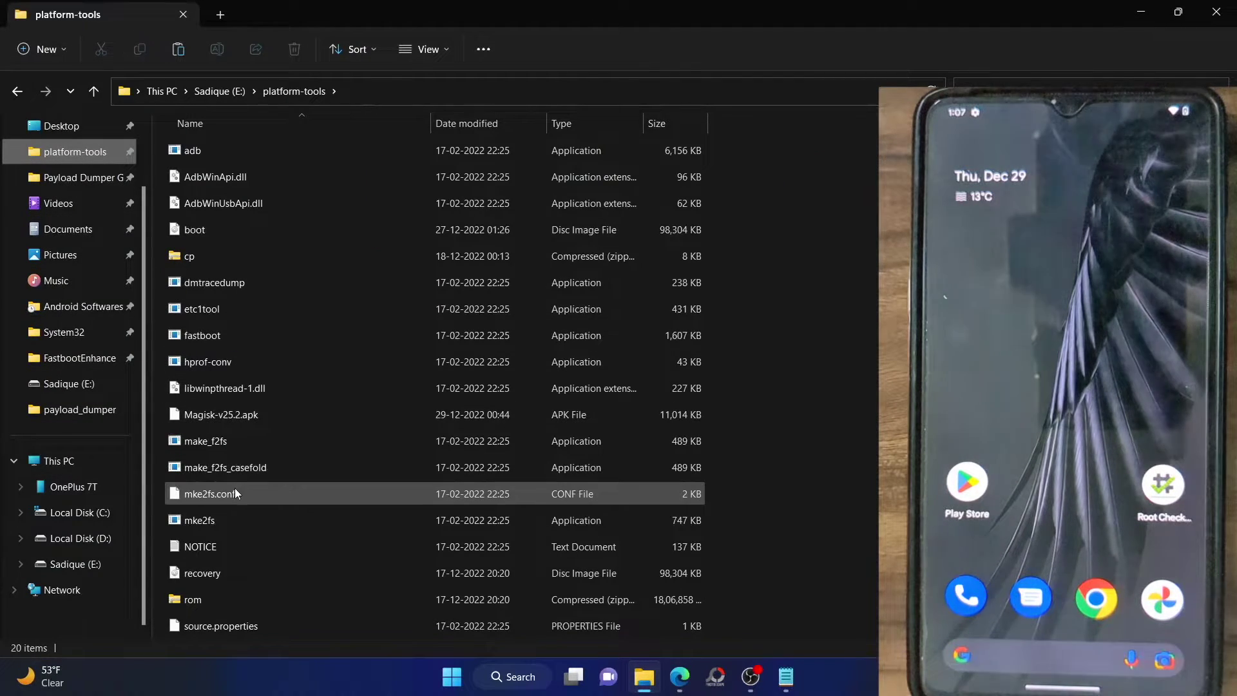
pyautogui.click(241, 418)
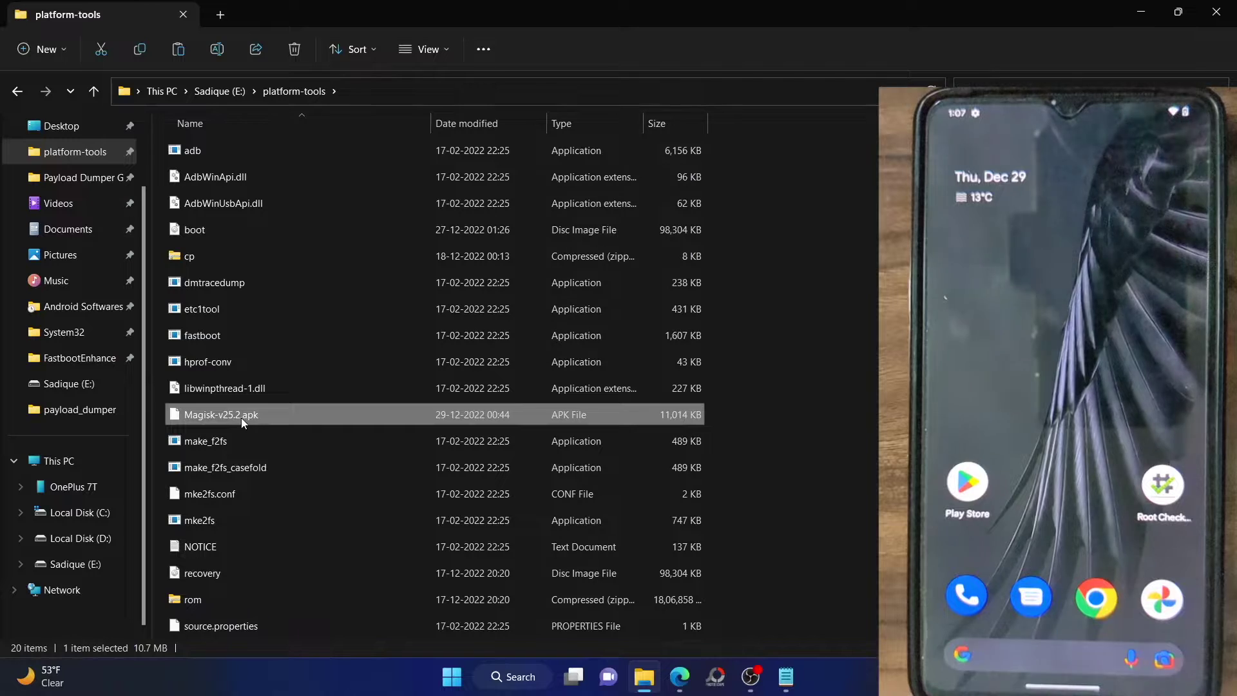
pyautogui.click(846, 403)
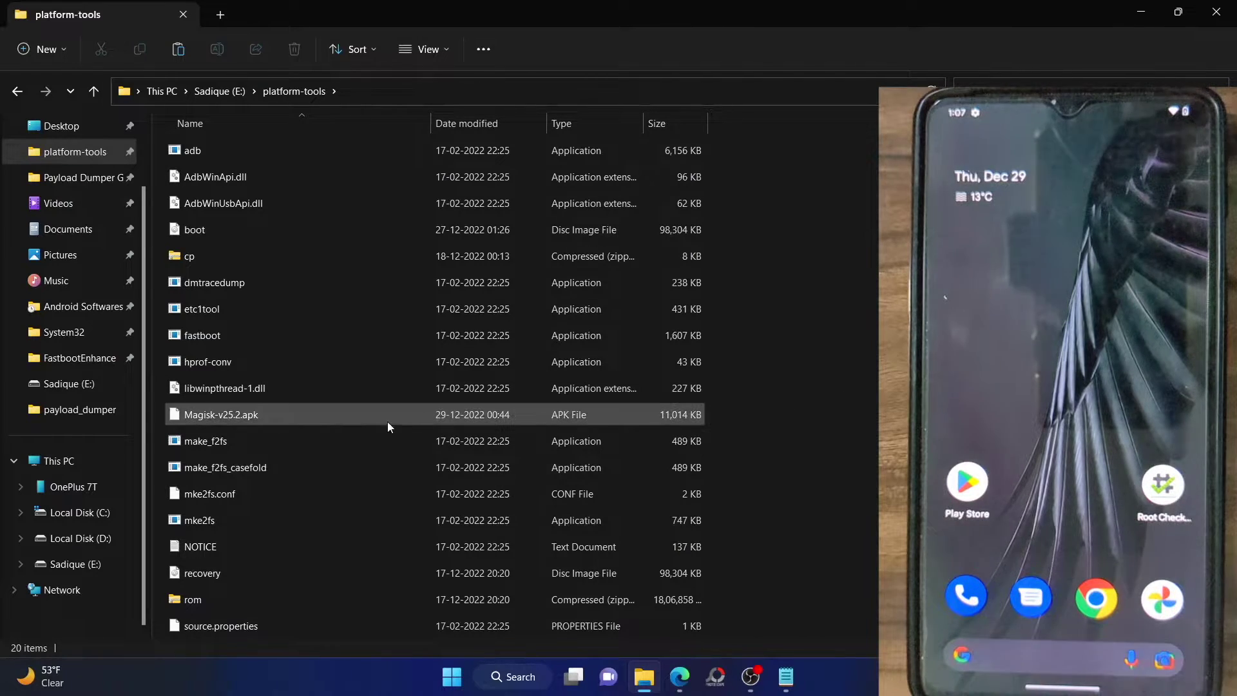
pyautogui.click(326, 419)
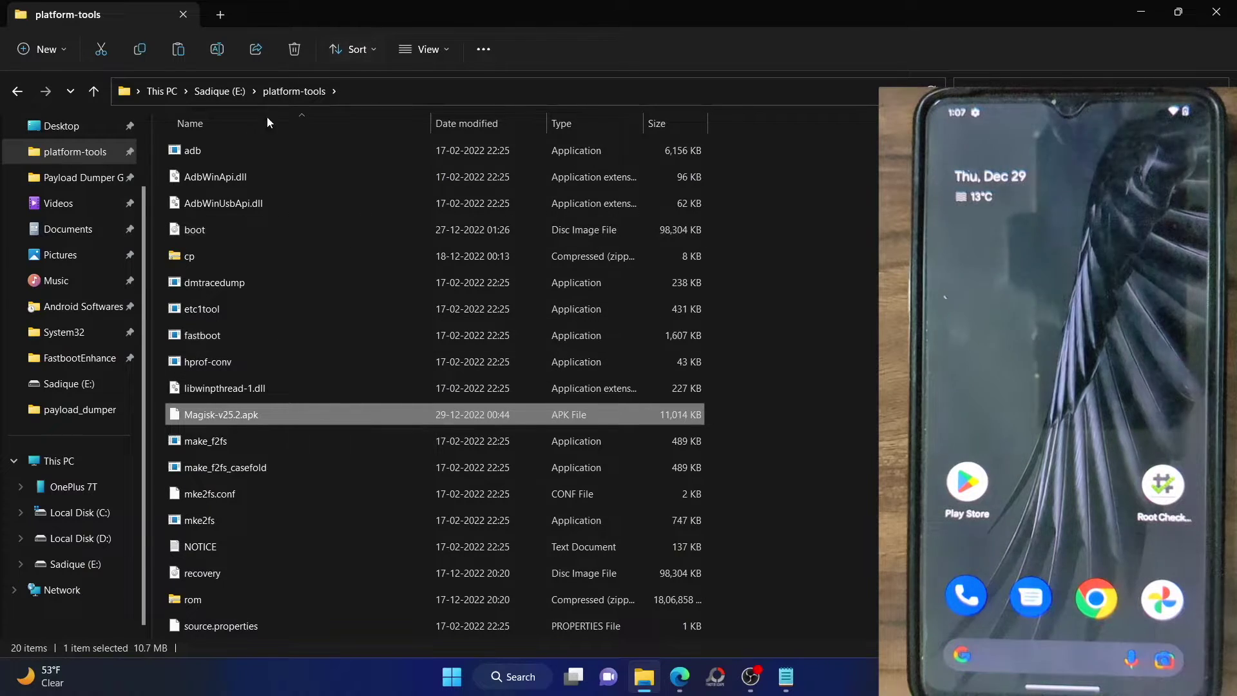
pyautogui.click(74, 487)
pyautogui.click(272, 157)
pyautogui.doubleClick(272, 159)
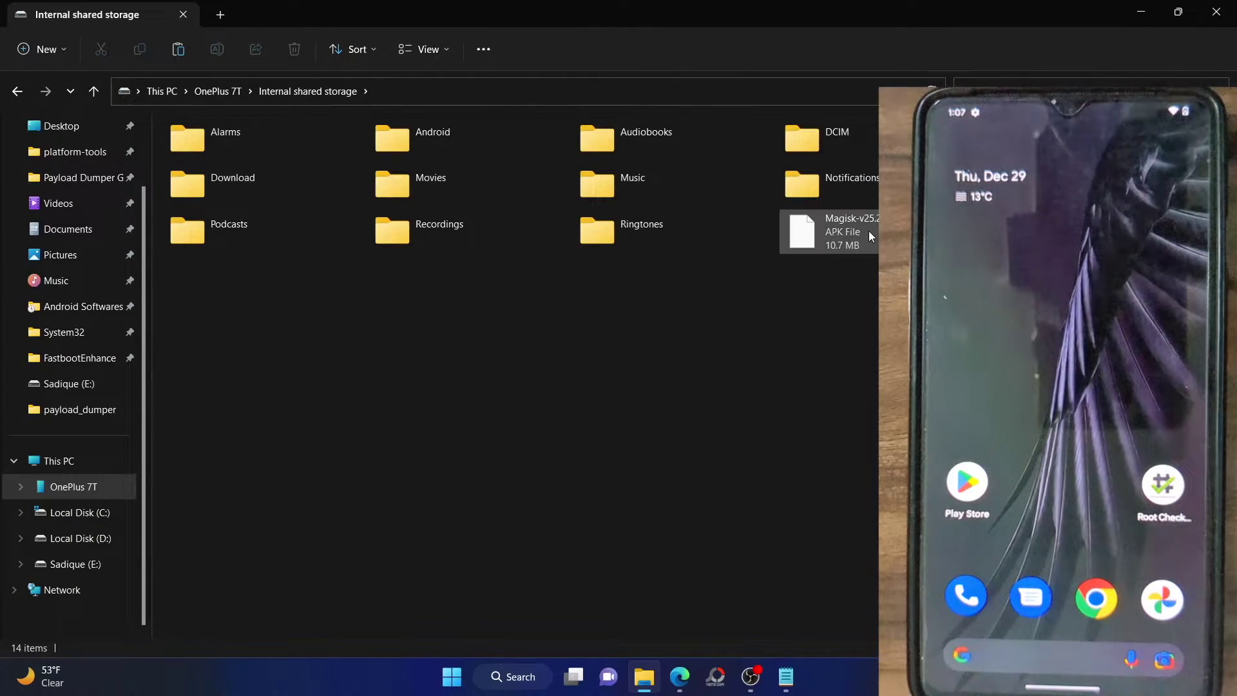
pyautogui.click(93, 149)
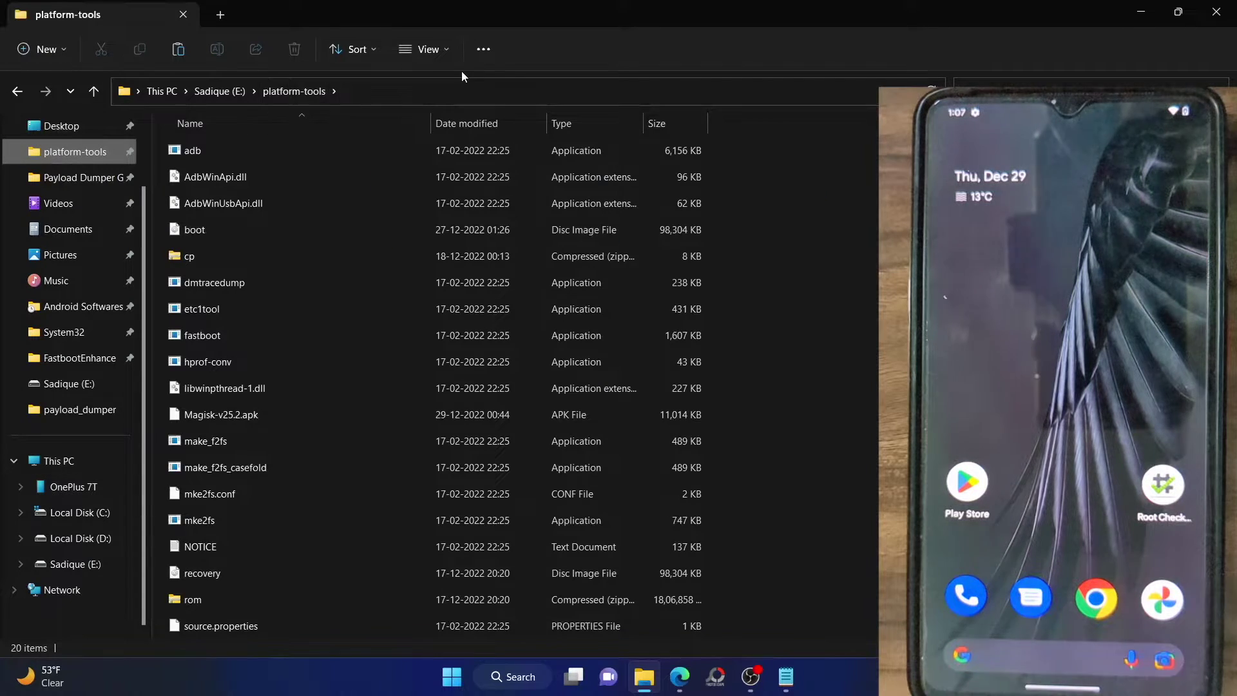
# Rename Magisk-v25.2.apk to Magisk-v25.2.zip and accept the extension-change warning.
pyautogui.rightClick(281, 417)
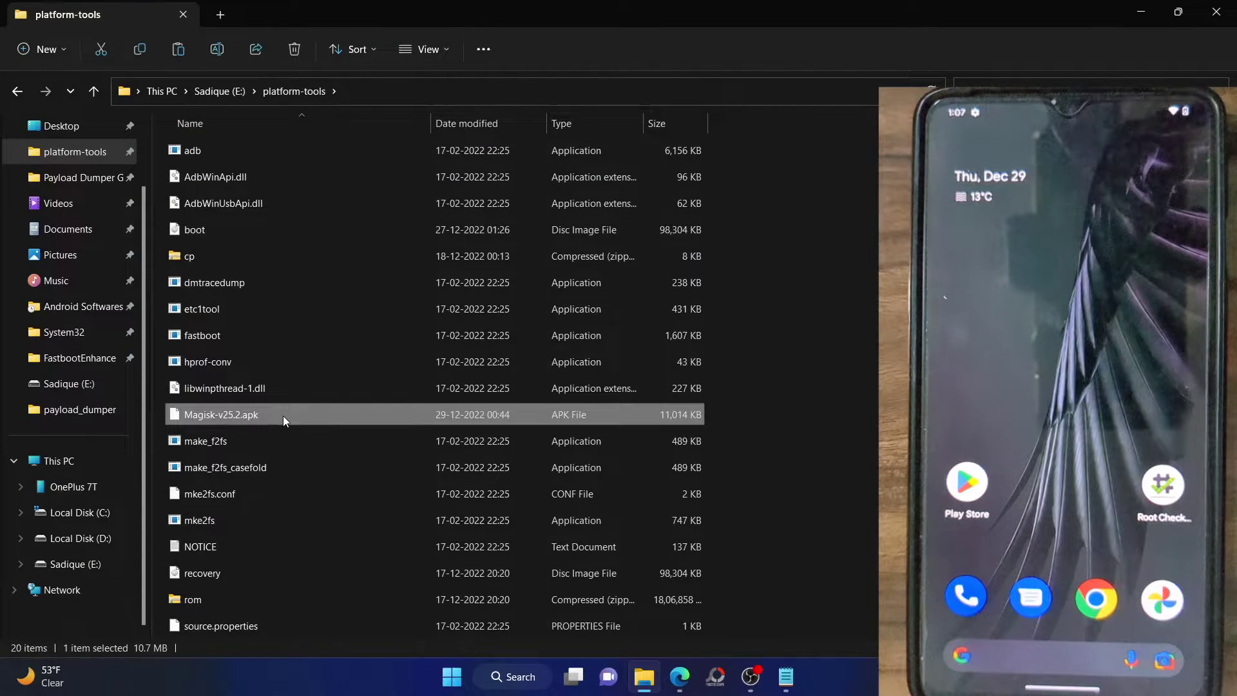
pyautogui.click(370, 436)
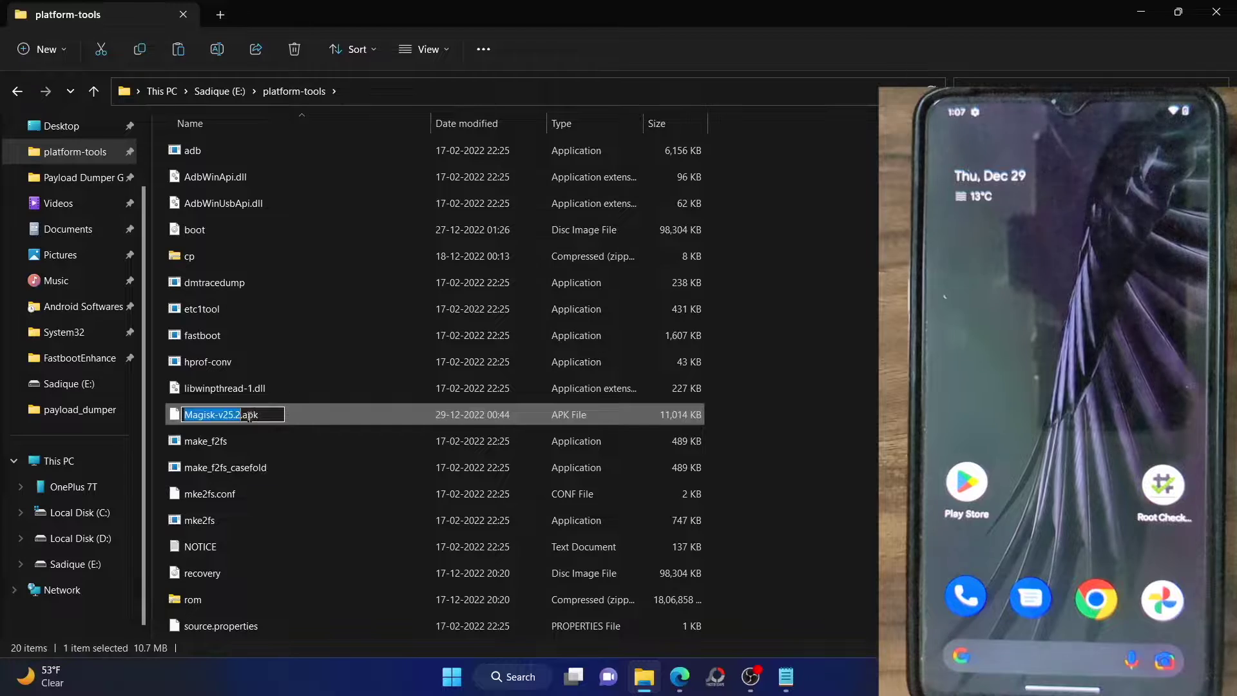
pyautogui.click(265, 414)
pyautogui.press('BackSpace')
pyautogui.press('BackSpace')
pyautogui.press('BackSpace')
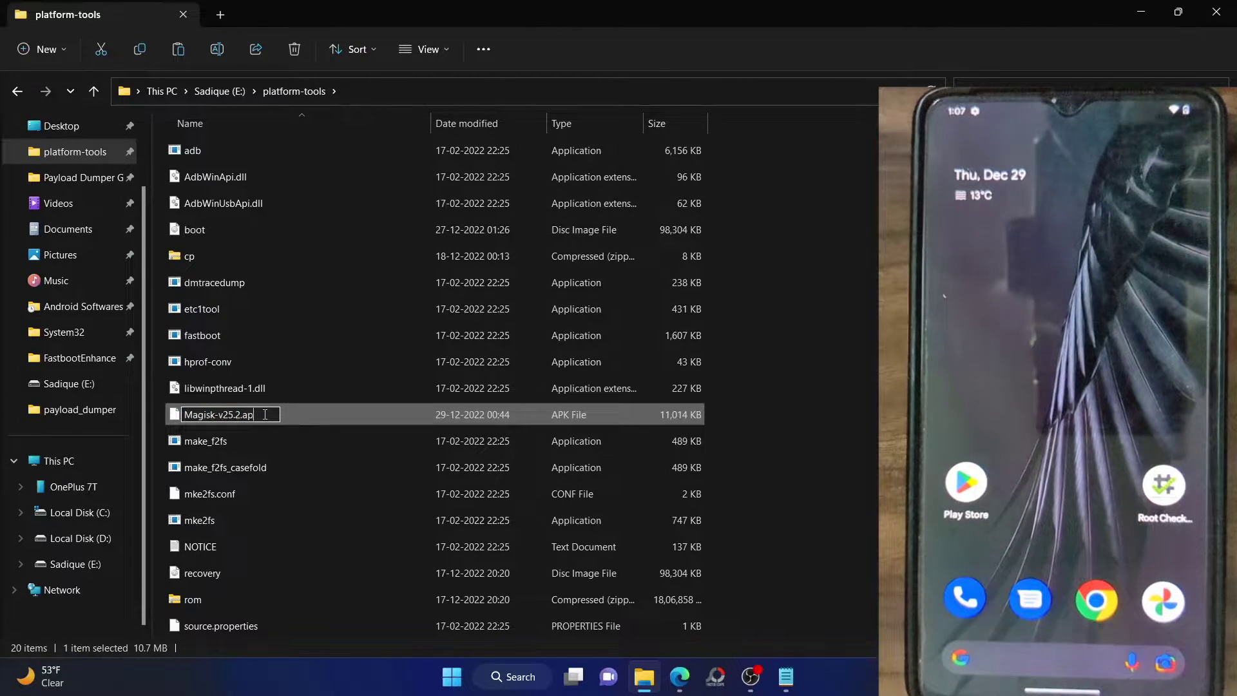
pyautogui.write('zi')
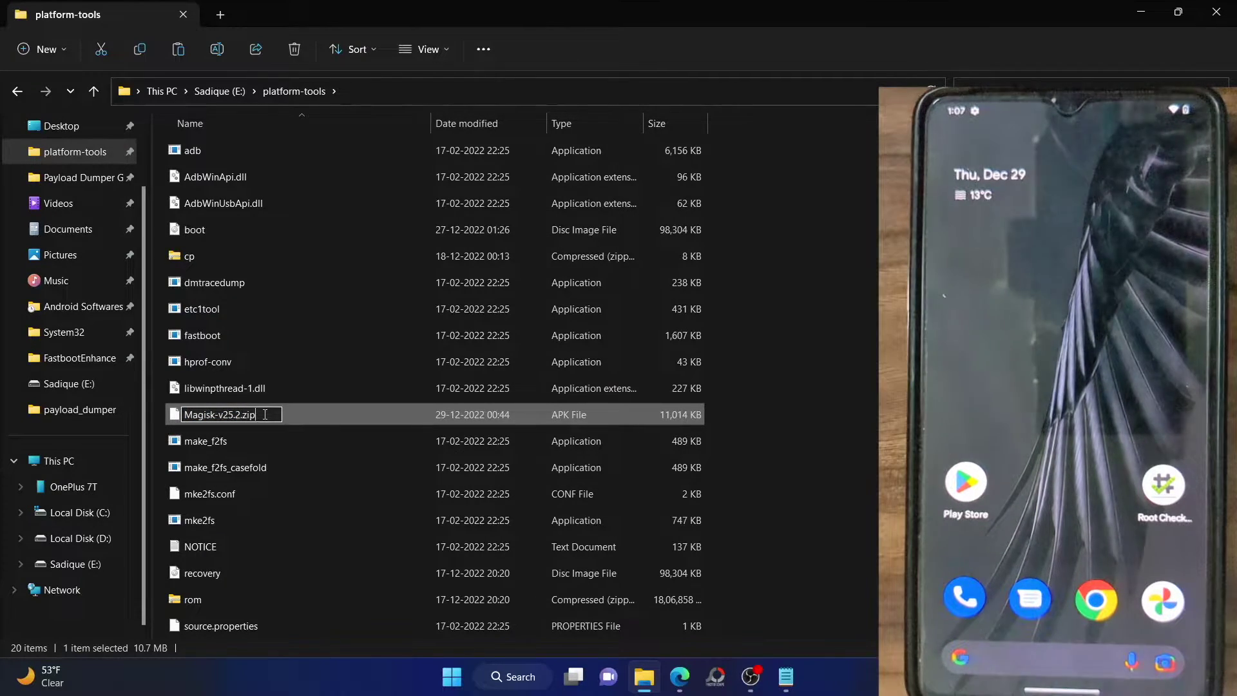
pyautogui.press('Return')
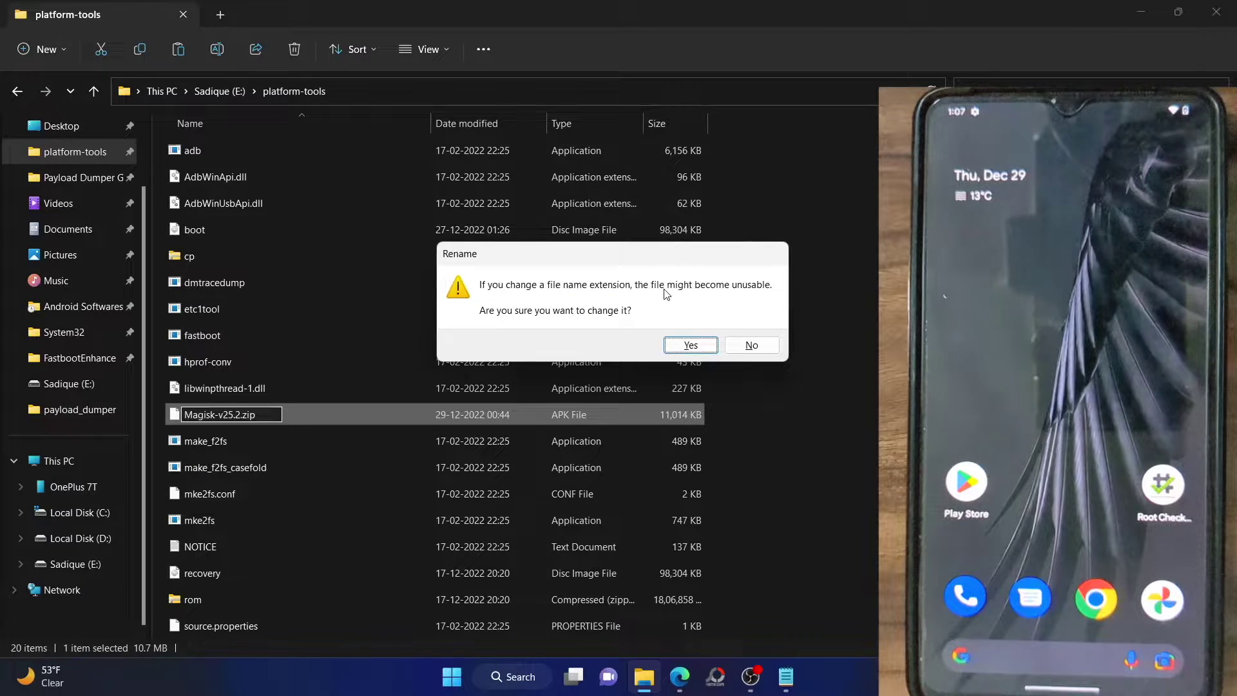
pyautogui.click(692, 343)
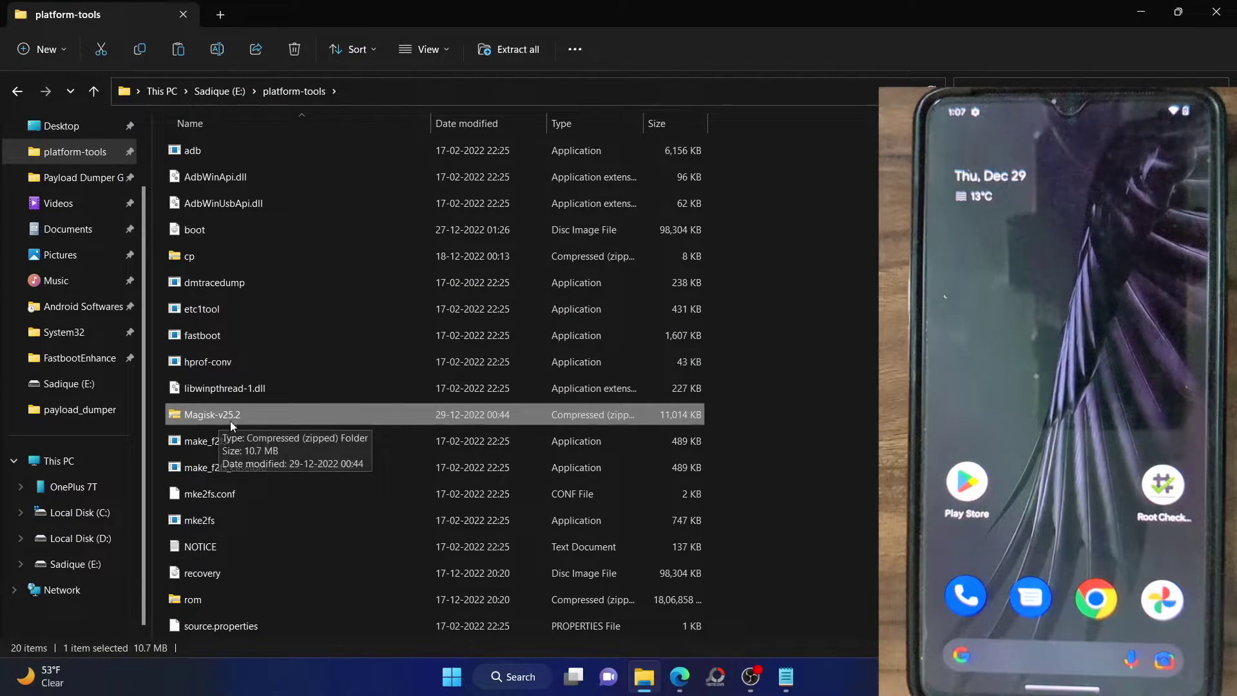
pyautogui.click(786, 677)
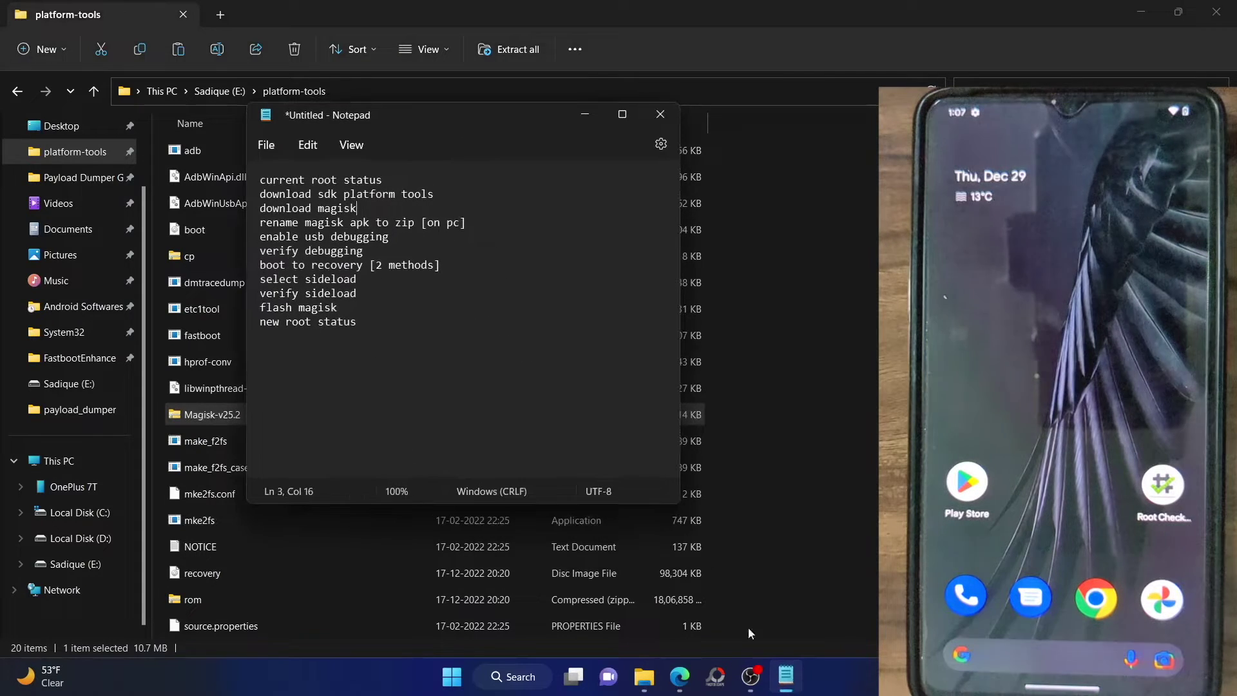
pyautogui.tripleClick(375, 240)
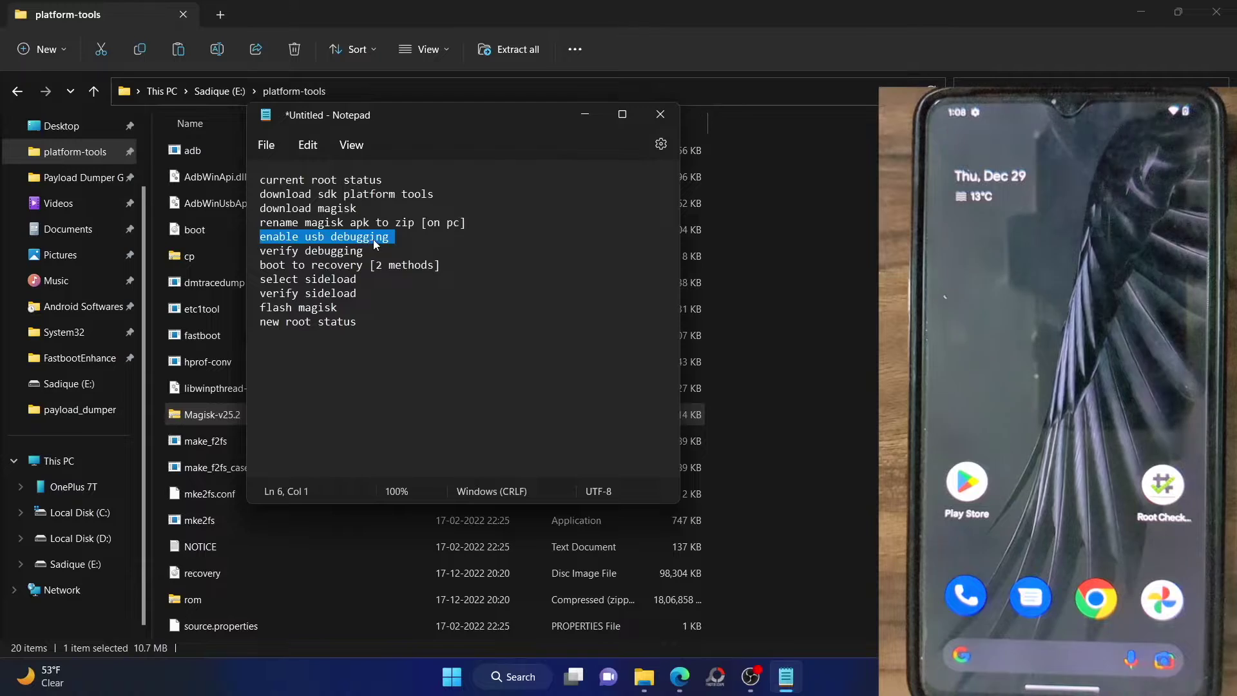
pyautogui.click(589, 114)
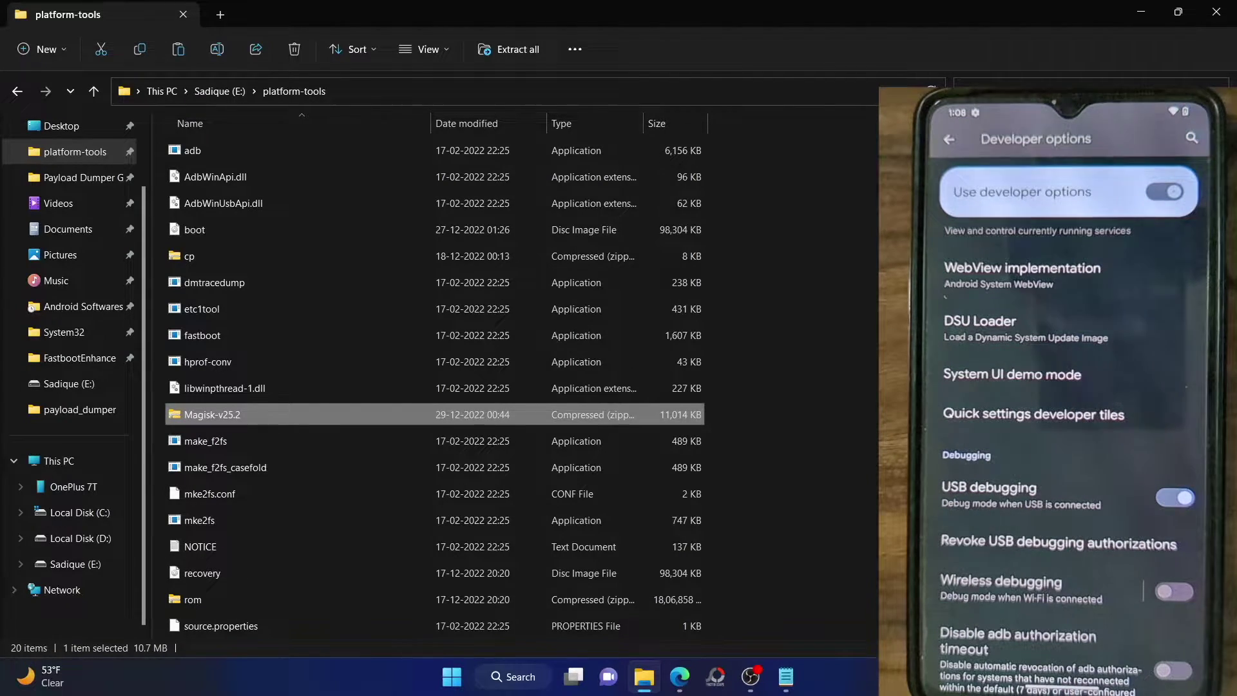
# Open a Command Prompt at E:\platform-tools by typing cmd in the Explorer address bar.
pyautogui.click(760, 290)
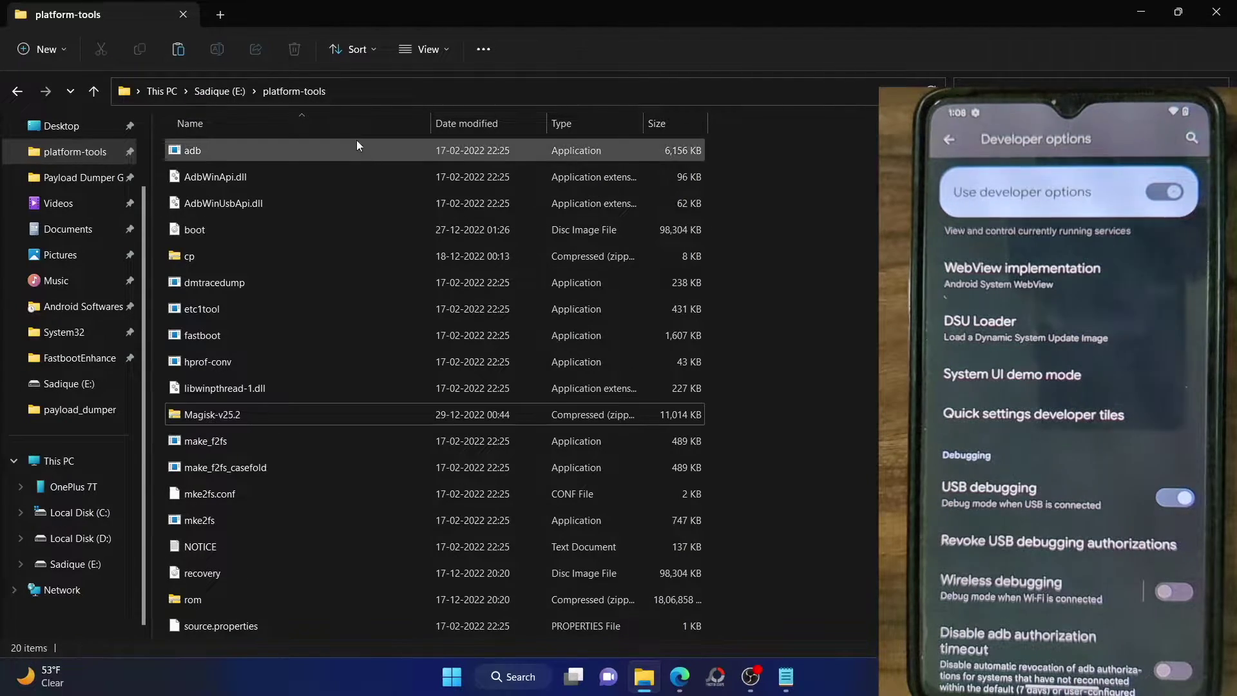
pyautogui.click(385, 91)
pyautogui.write('cmd')
pyautogui.press('Return')
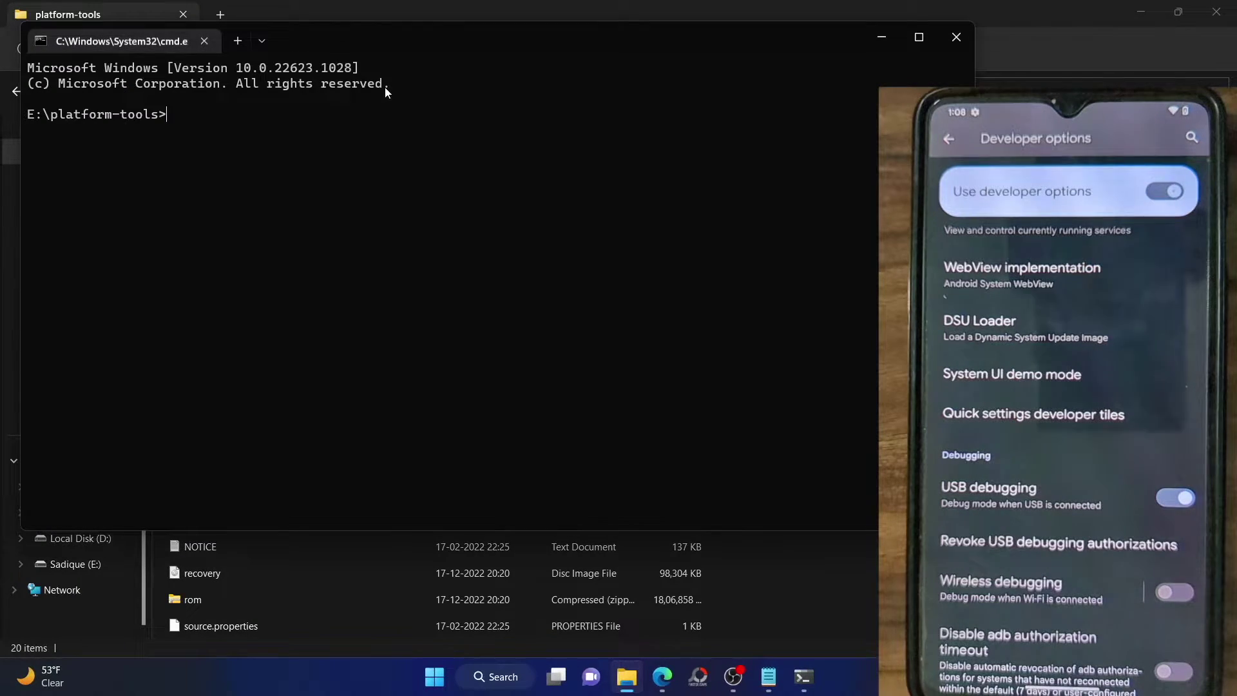
pyautogui.moveTo(159, 117); pyautogui.dragTo(50, 118)
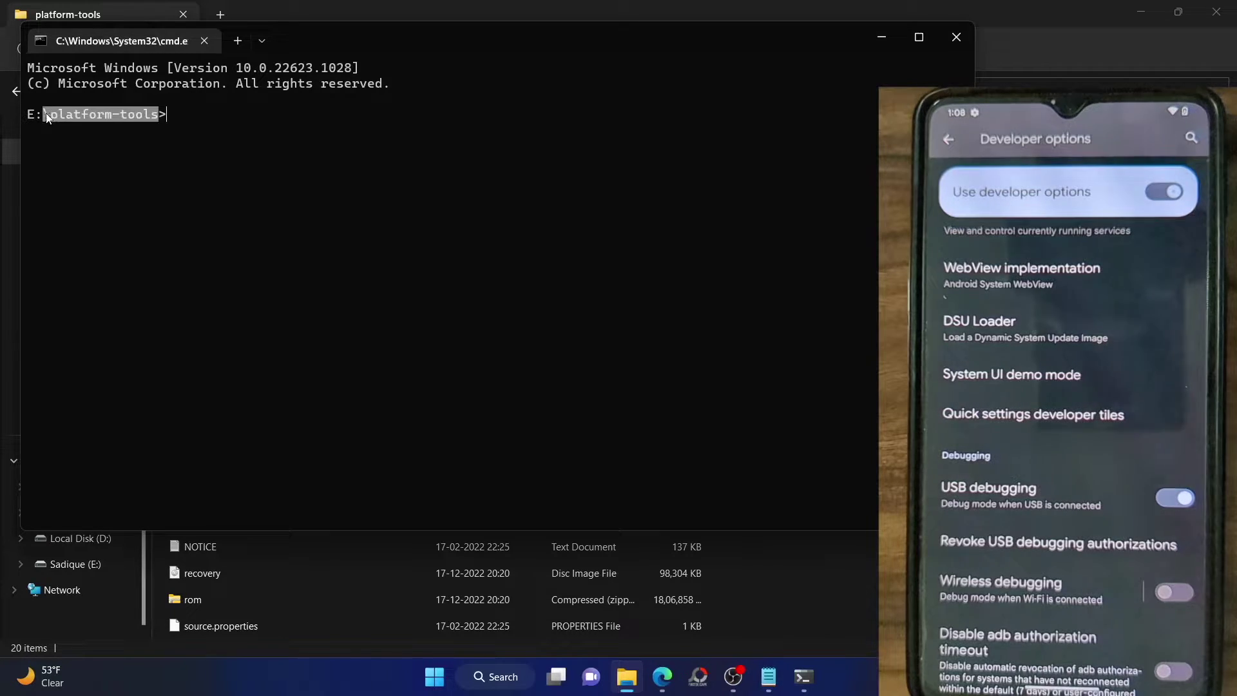
pyautogui.moveTo(290, 40); pyautogui.dragTo(541, 42)
pyautogui.click(462, 130)
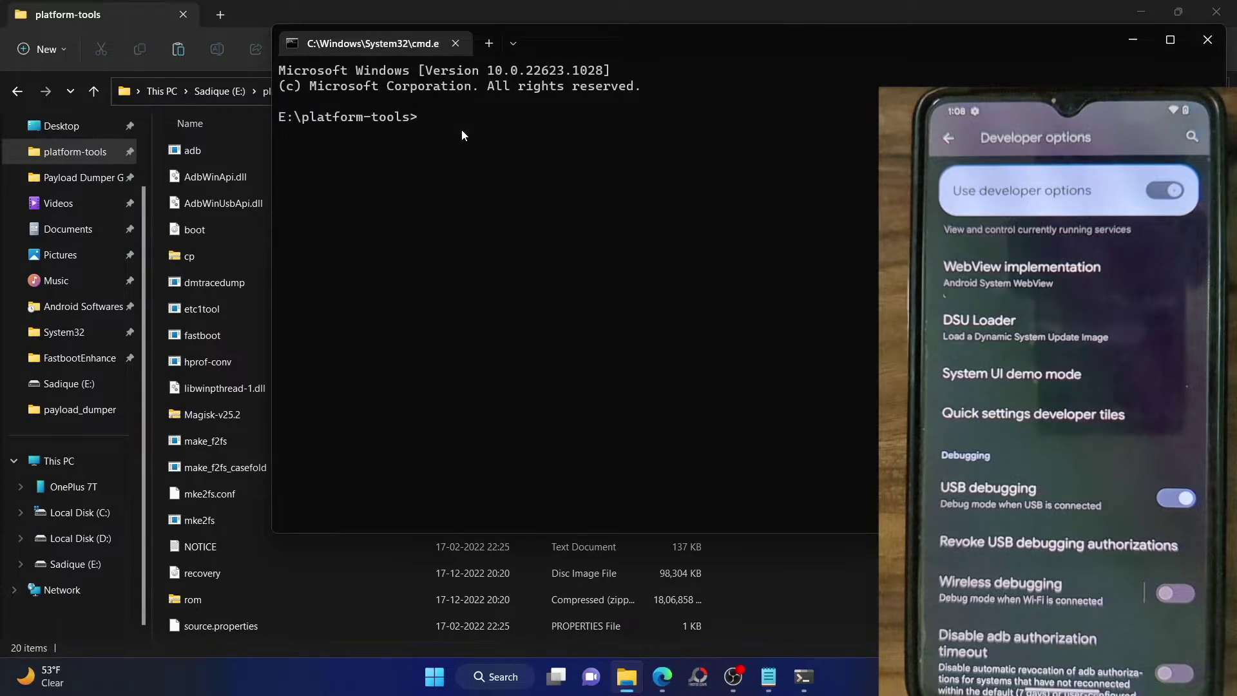
# Run 'adb devices' and confirm the phone's serial is listed as an attached device.
pyautogui.write('adb dev')
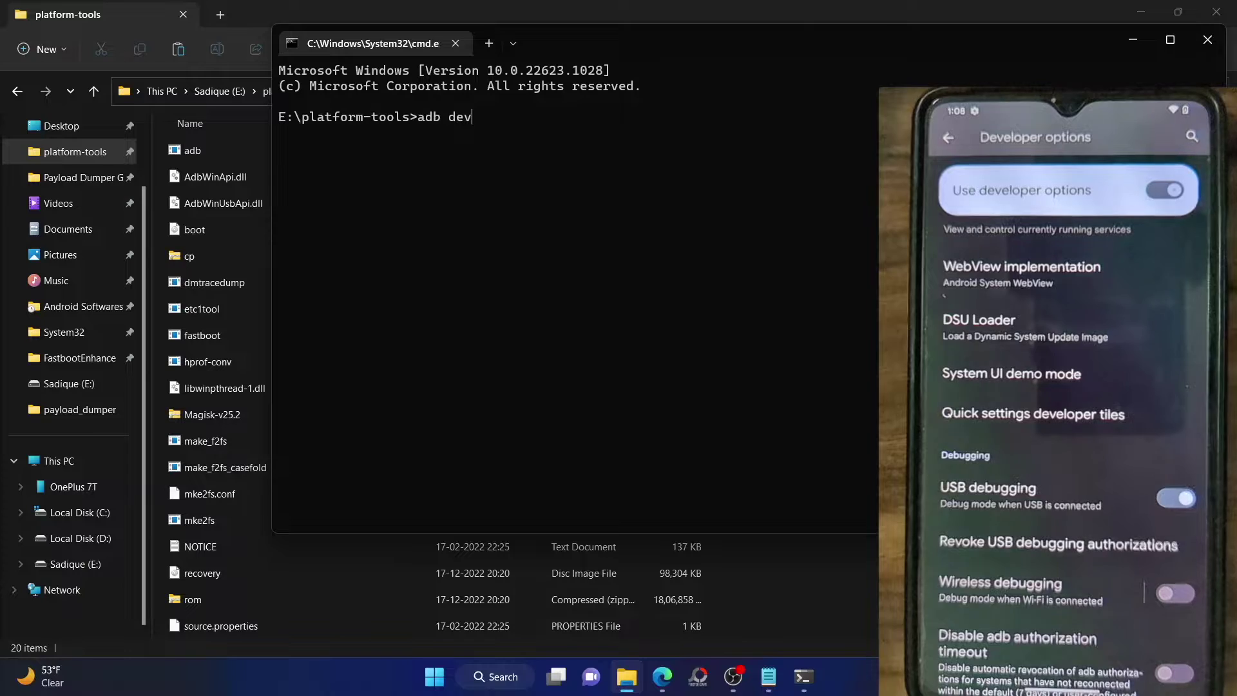
pyautogui.write('ices')
pyautogui.press('Return')
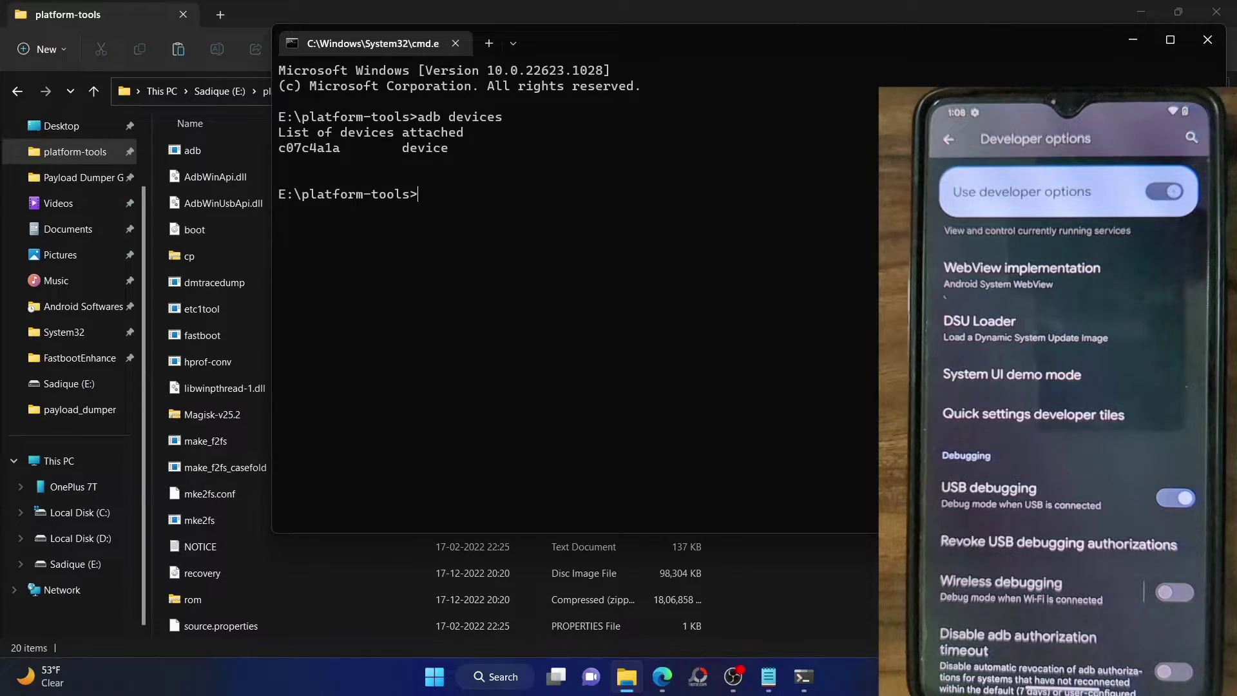
pyautogui.doubleClick(304, 147)
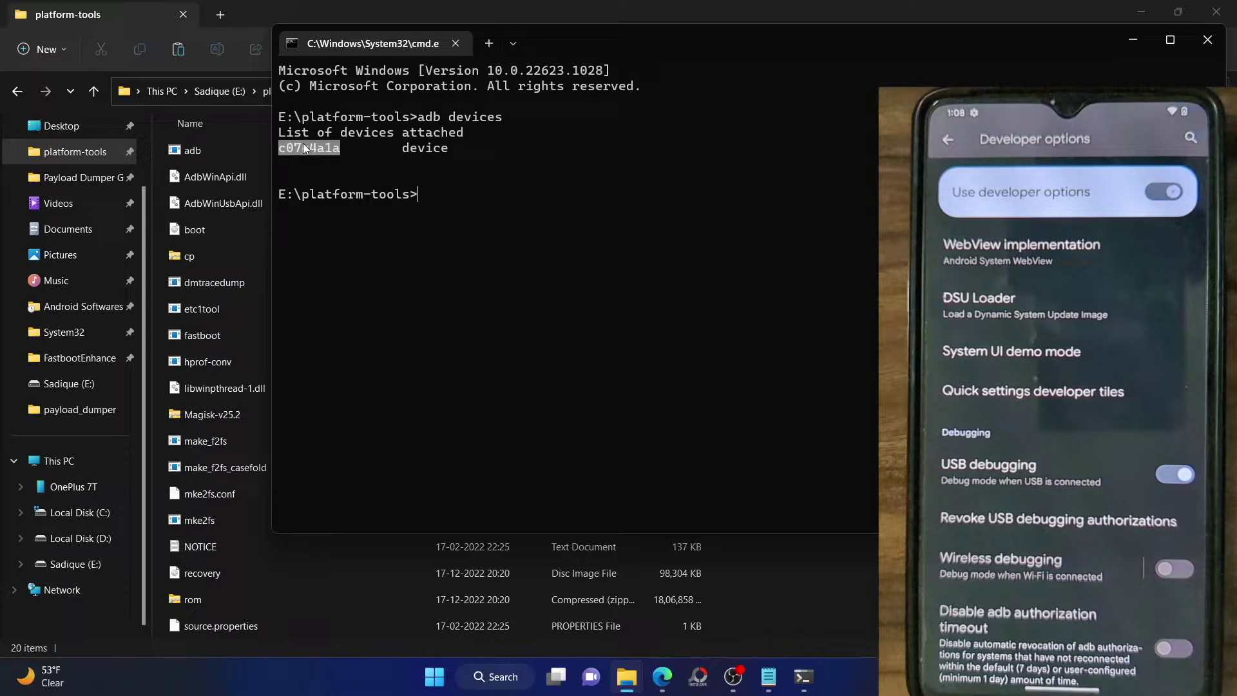
pyautogui.doubleClick(304, 147)
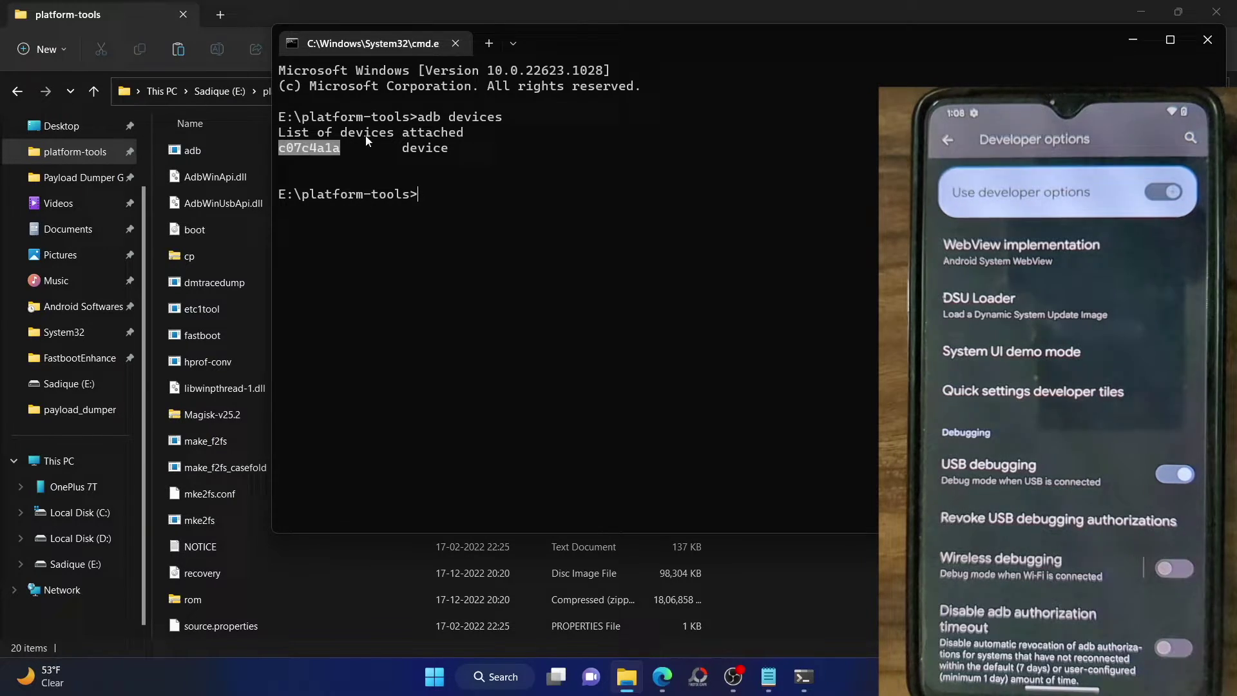
pyautogui.moveTo(412, 117); pyautogui.dragTo(506, 117)
pyautogui.hotkey('ctrl', 'c')
# After checking the checklist's recovery step, enter 'adb reboot recovery' at the platform-tools prompt.
pyautogui.click(769, 677)
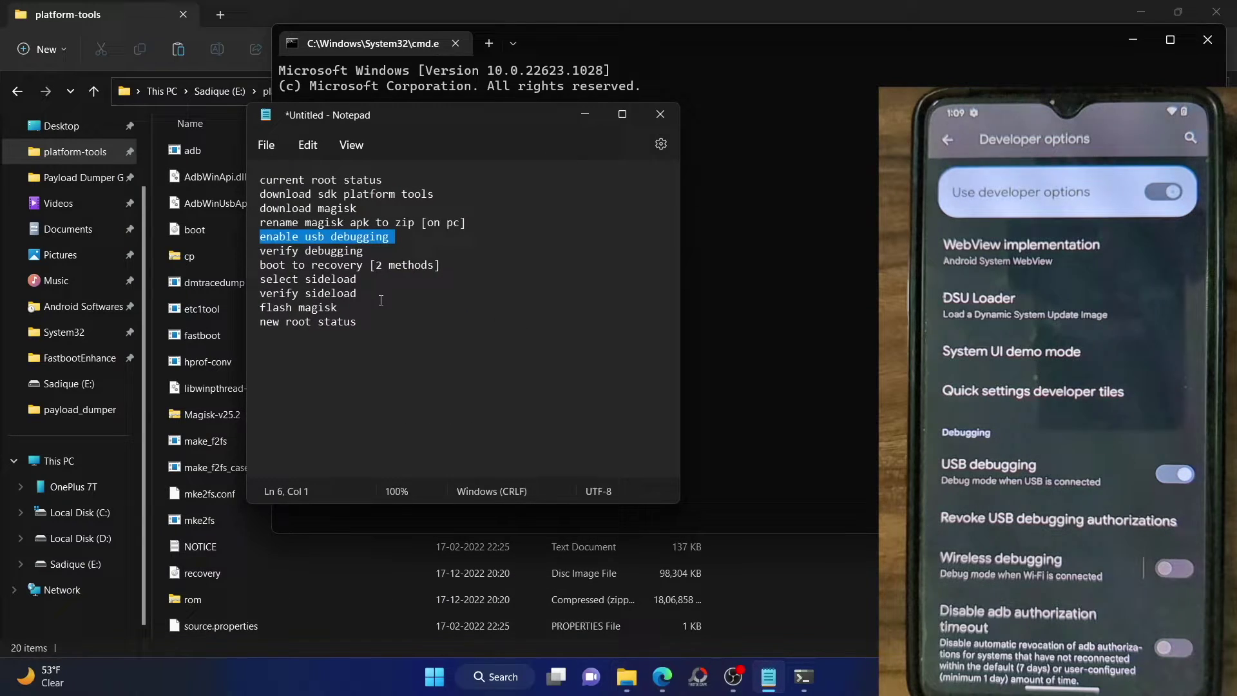
pyautogui.doubleClick(325, 266)
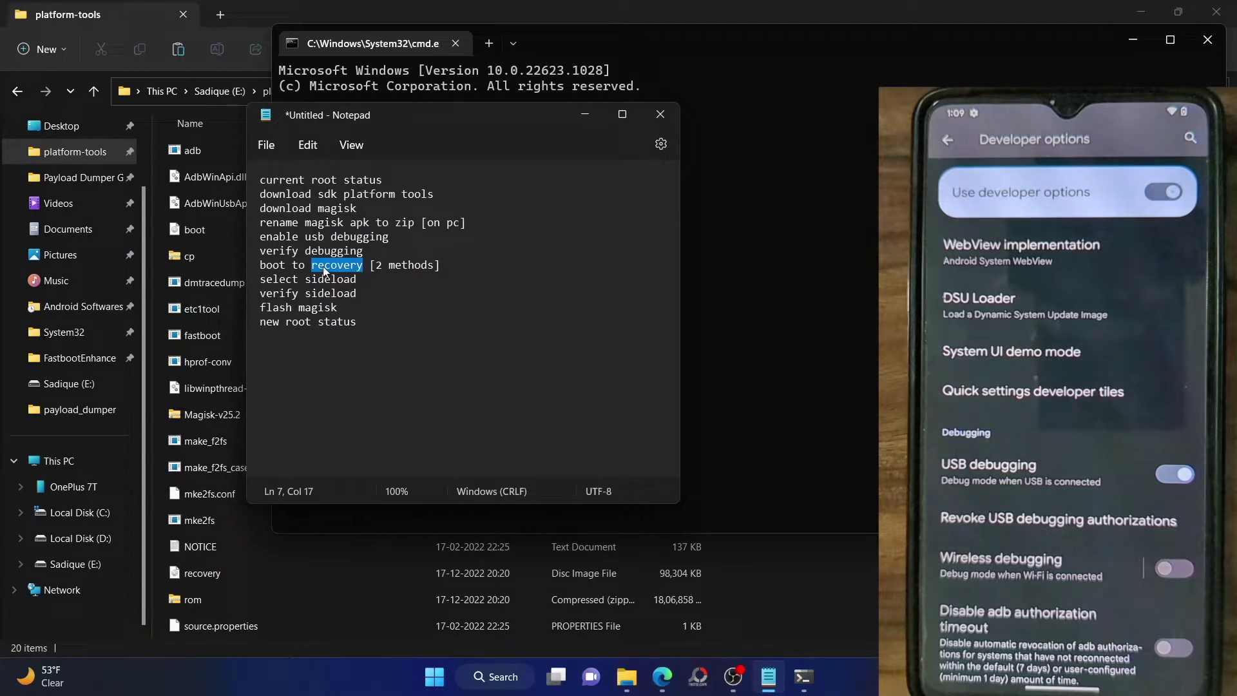
pyautogui.click(585, 116)
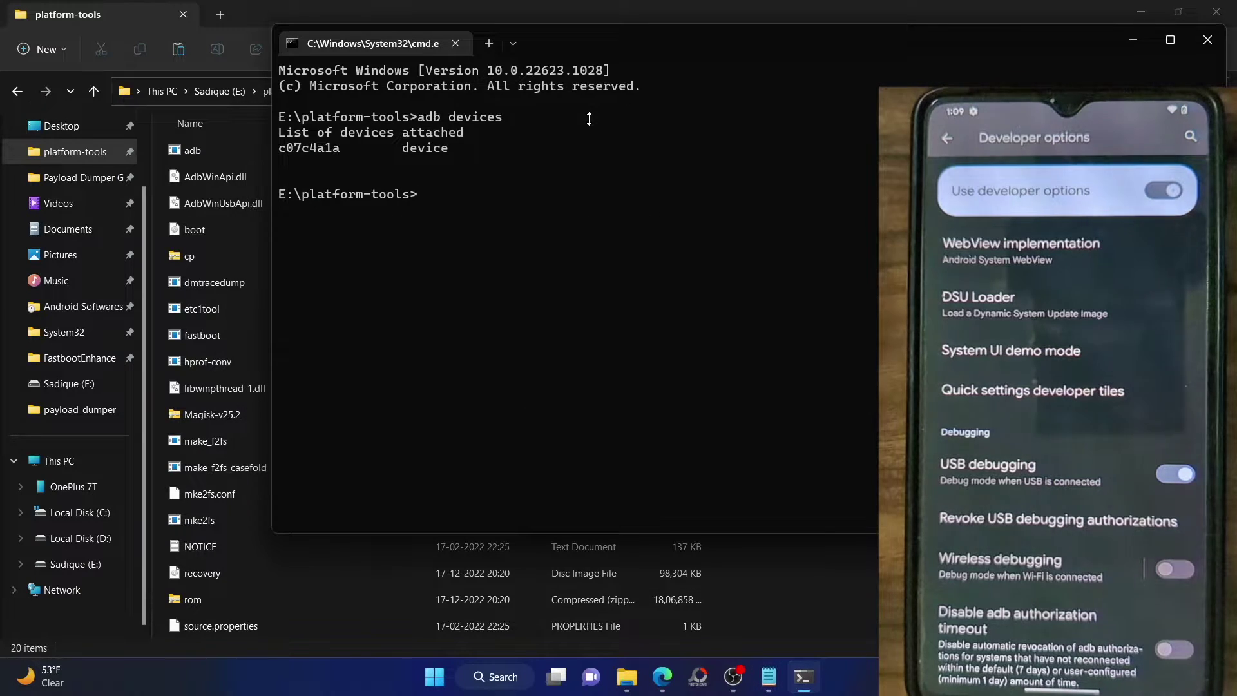
pyautogui.write('adb re')
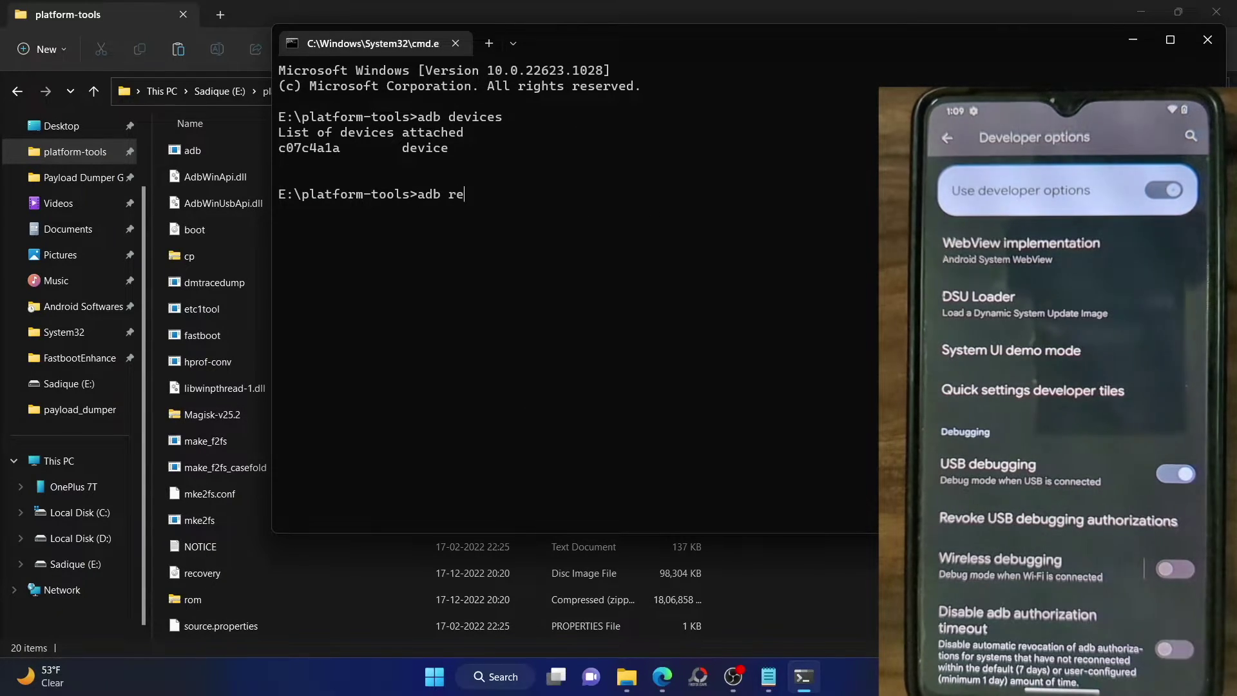
pyautogui.write('bot re')
pyautogui.press('BackSpace')
pyautogui.press('BackSpace')
pyautogui.press('BackSpace')
pyautogui.press('BackSpace')
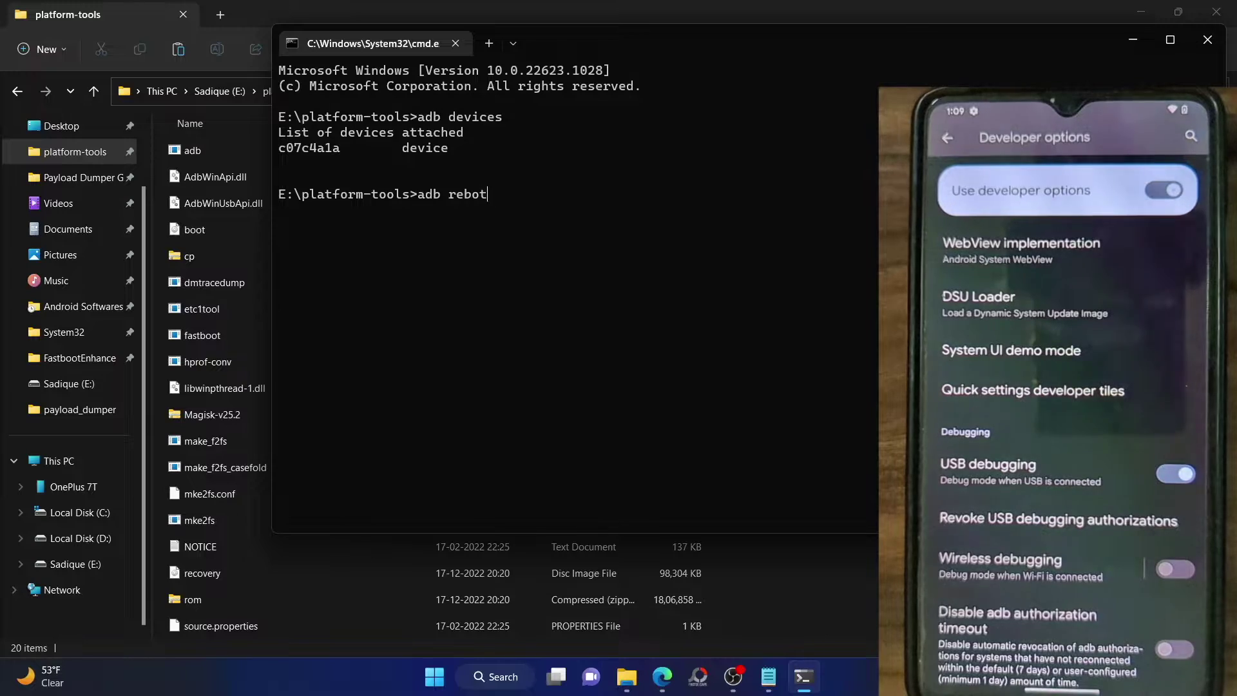
pyautogui.write('ot rec')
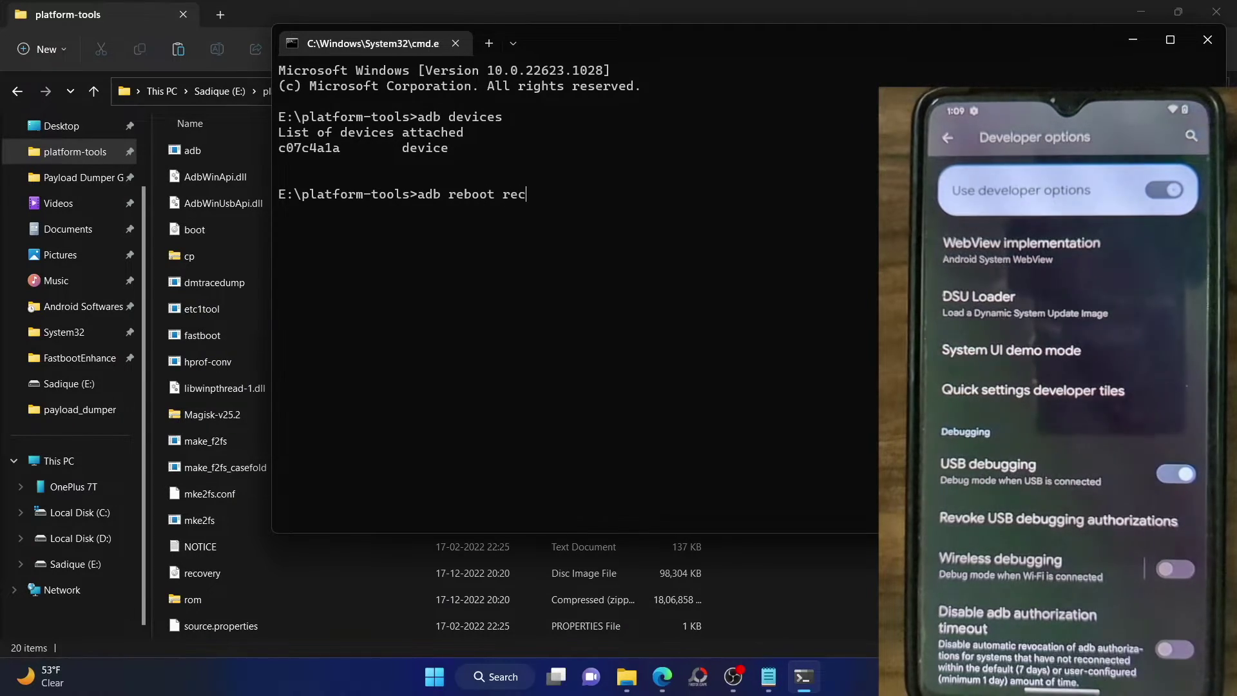
pyautogui.write('overy')
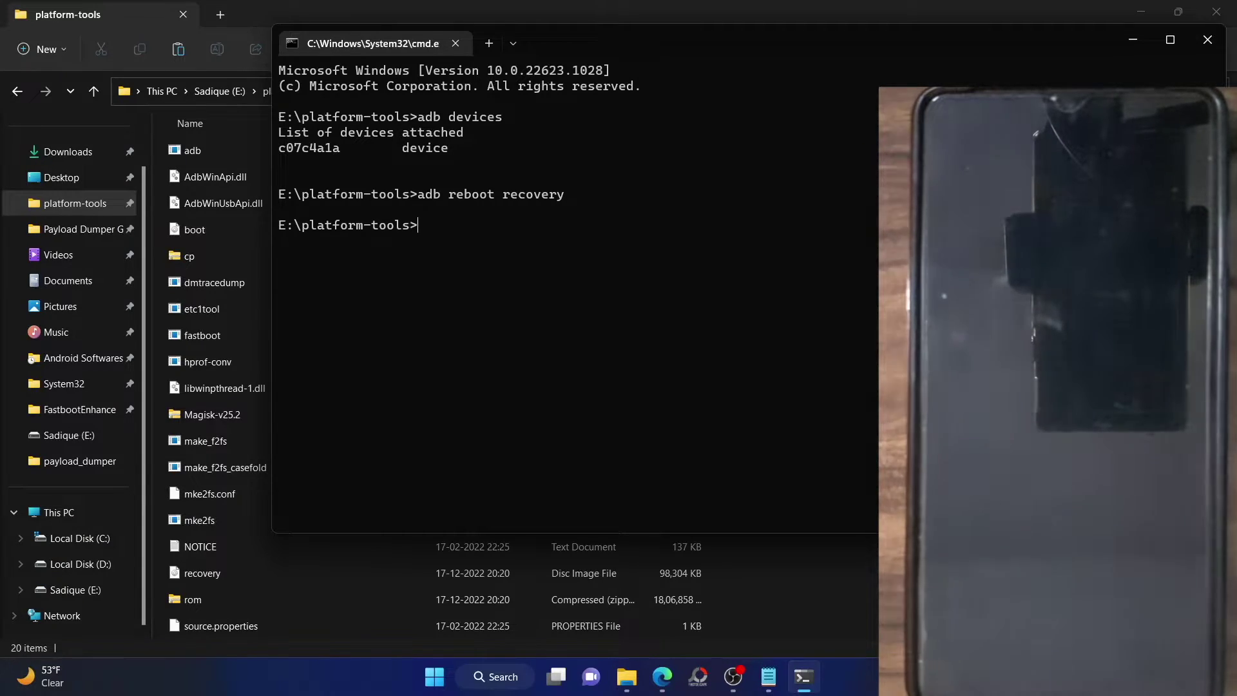
# Glance at the checklist, then rerun adb devices to check the phone's mode.
pyautogui.click(768, 676)
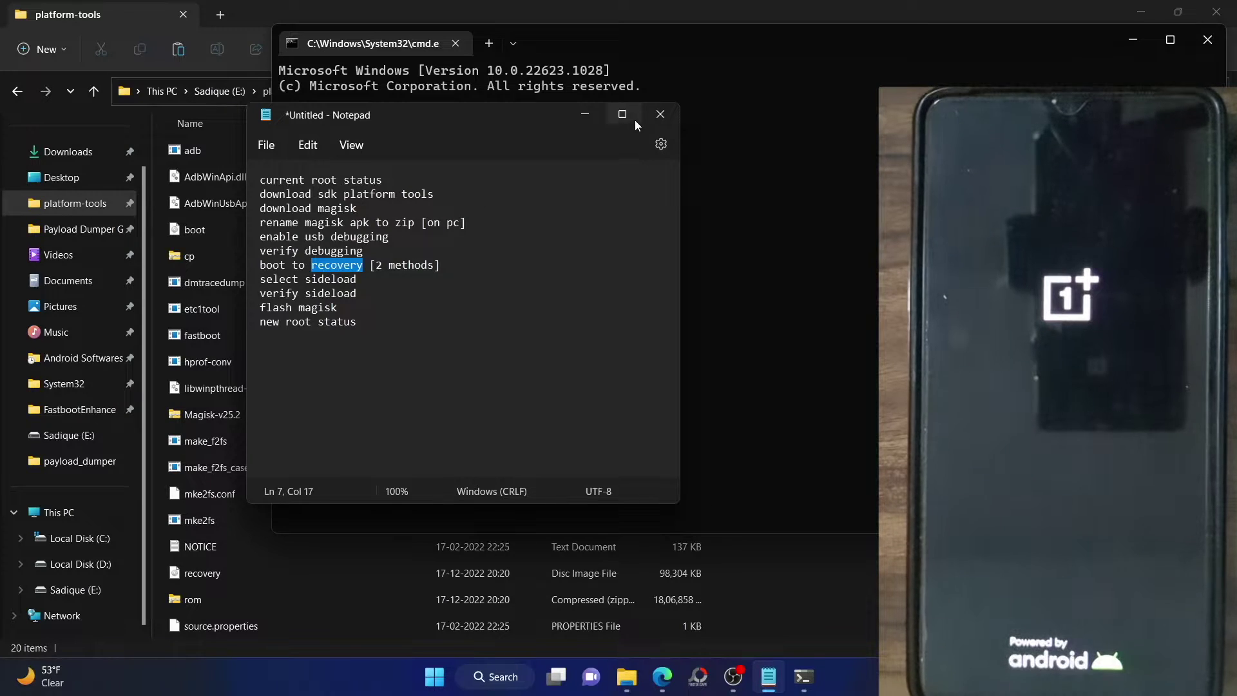
pyautogui.click(583, 116)
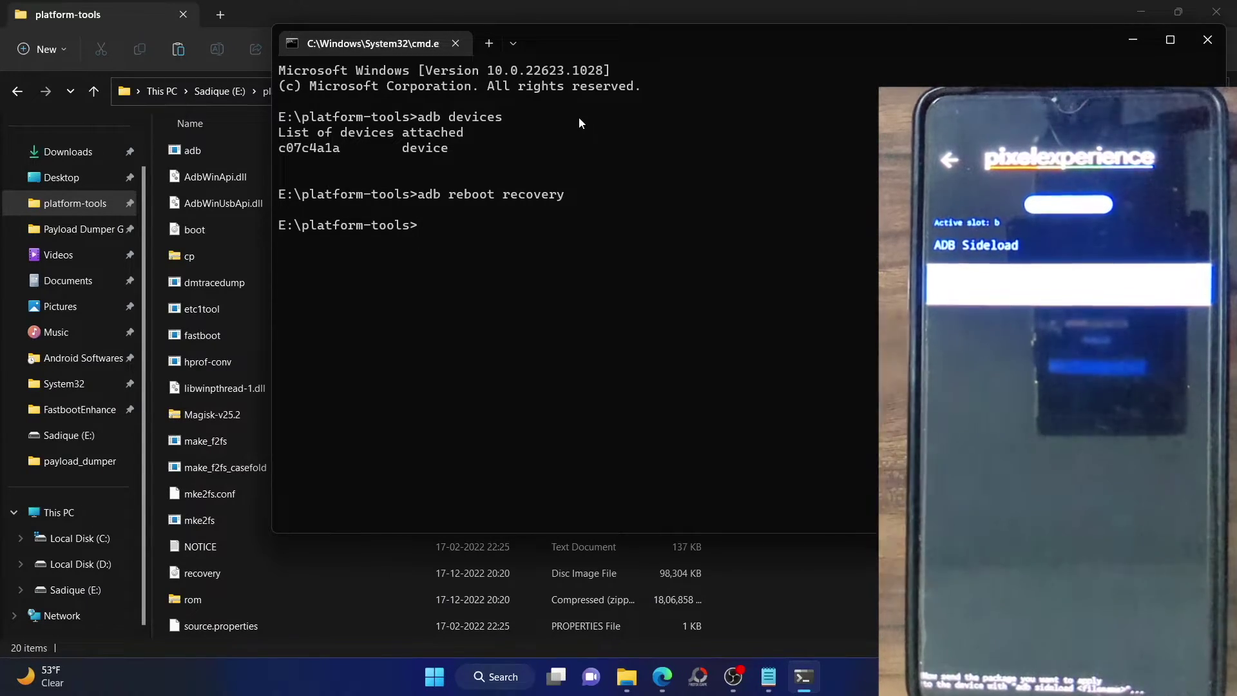
pyautogui.write('adb devices')
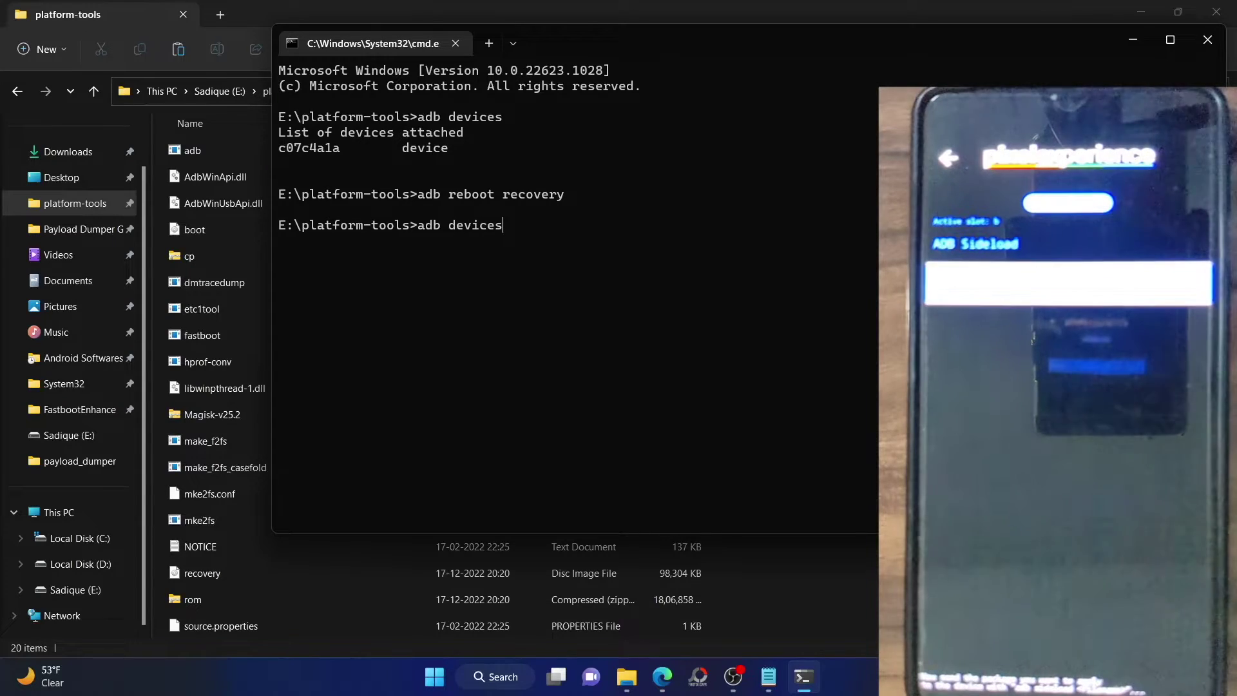
pyautogui.press('Return')
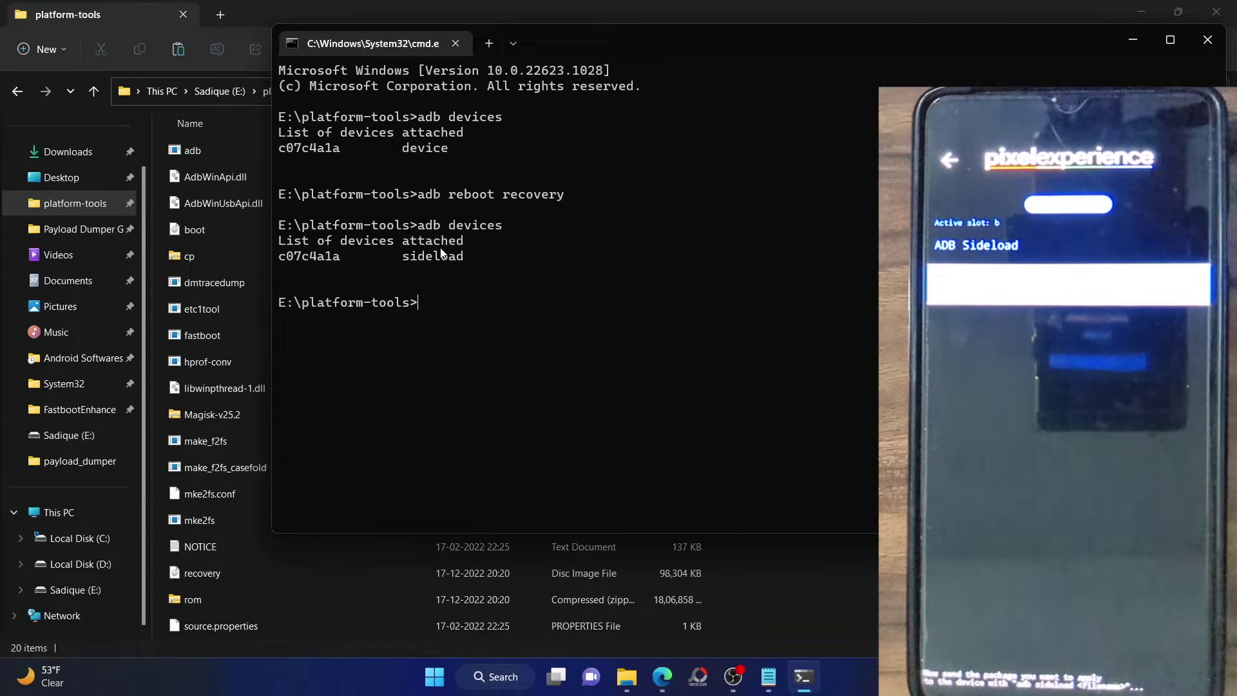
# Confirm the phone is listed as 'sideload' and type 'adb sideload' at the prompt.
pyautogui.moveTo(441, 249); pyautogui.dragTo(293, 258)
pyautogui.click(304, 256)
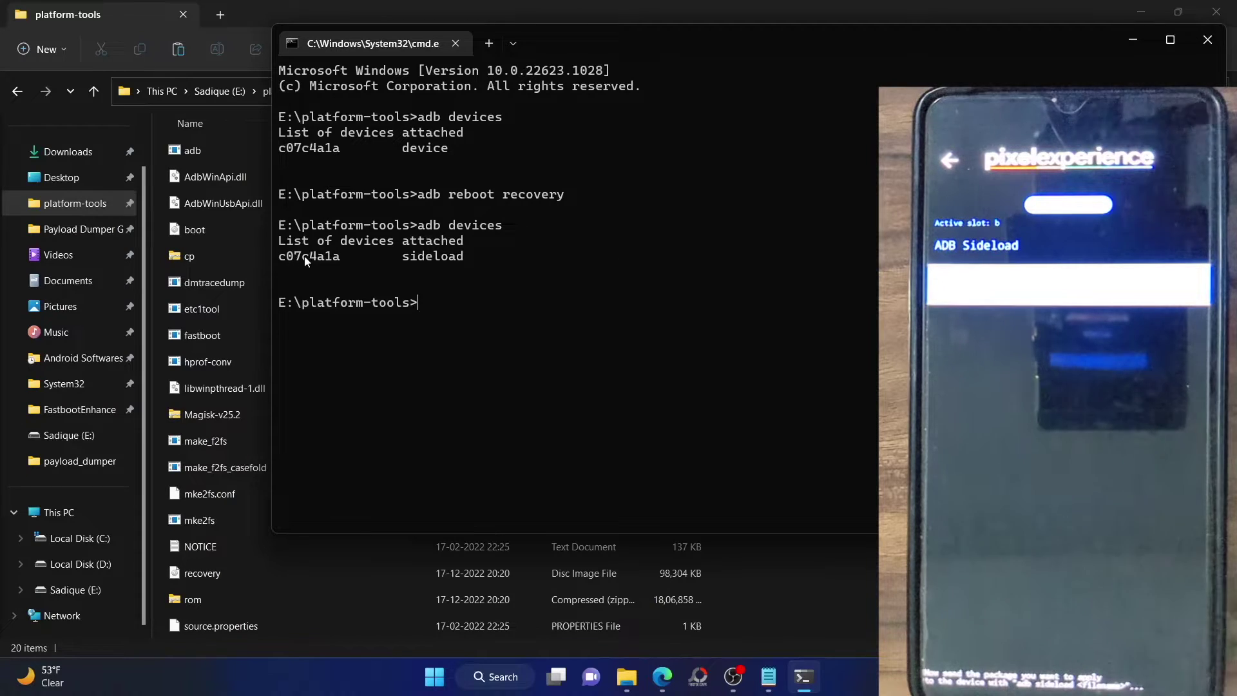
pyautogui.moveTo(419, 225); pyautogui.dragTo(564, 235)
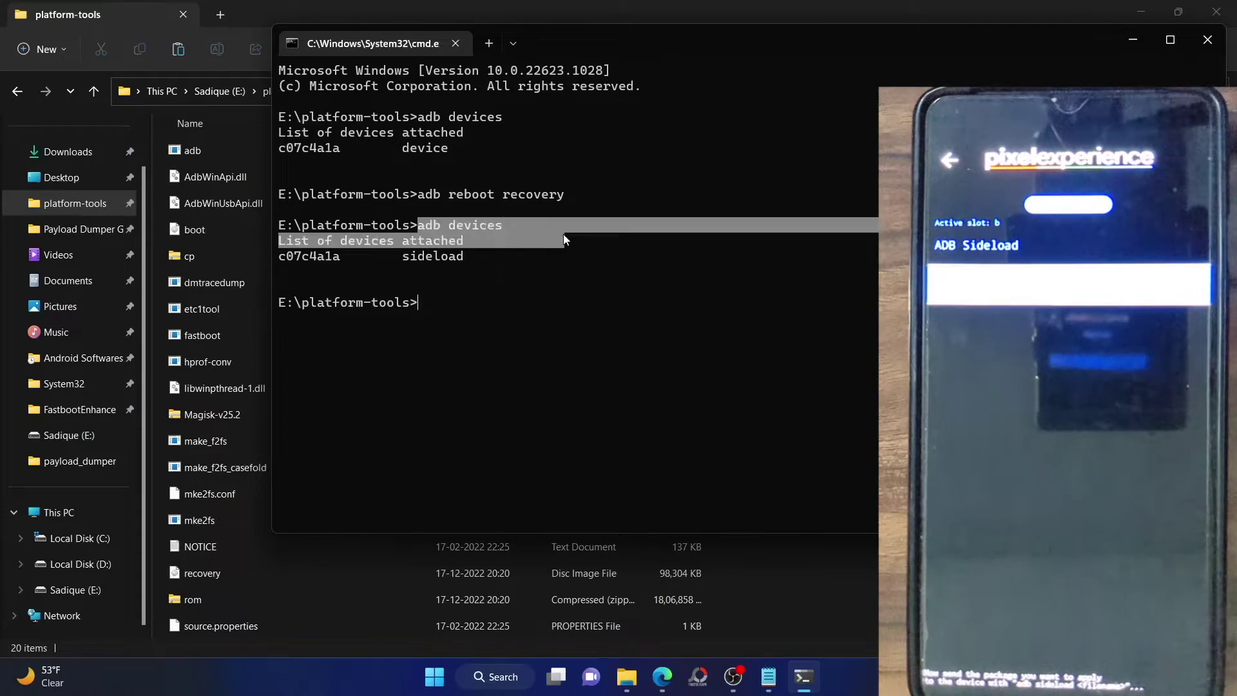
pyautogui.click(481, 284)
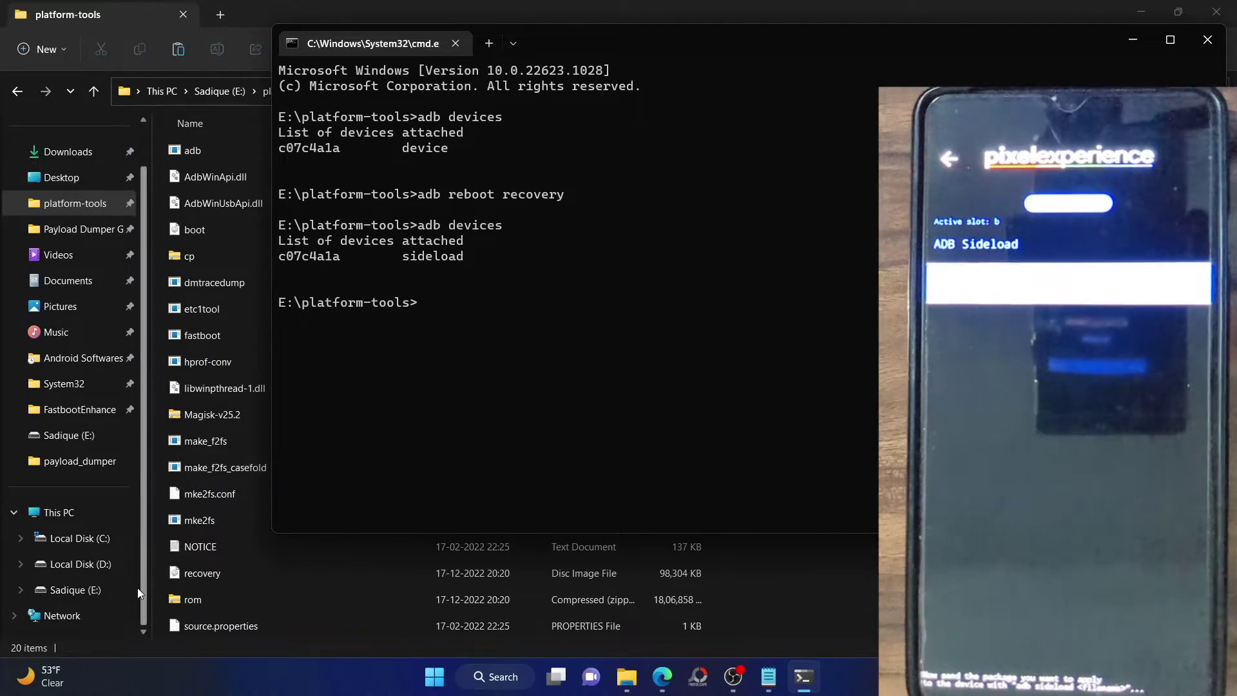
pyautogui.write('a')
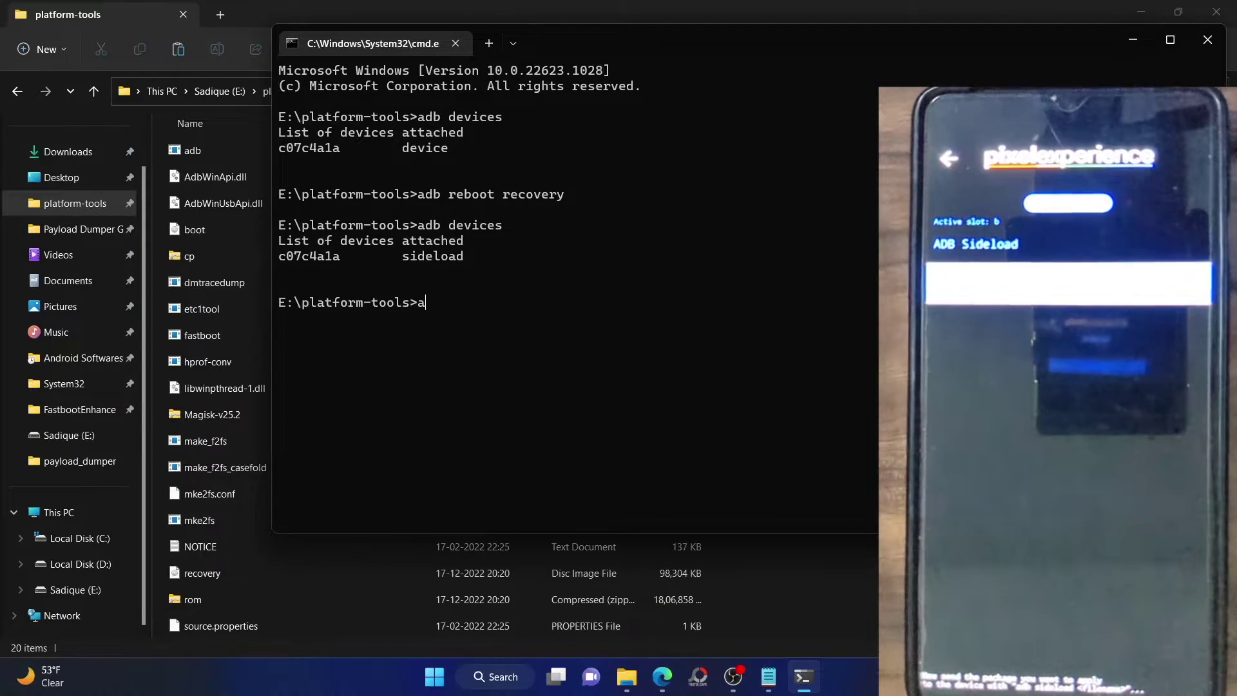
pyautogui.write('db sideload')
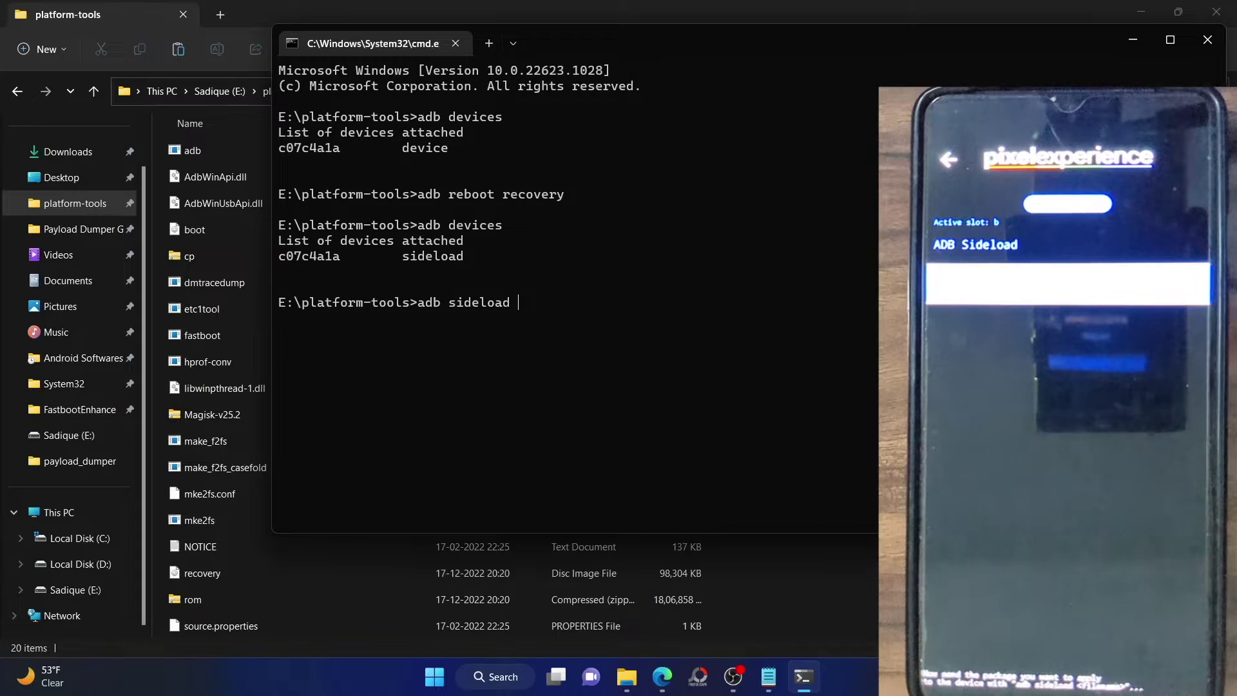
# Copy the Magisk-v25.2 file name from its rename box in File Explorer.
pyautogui.click(206, 413)
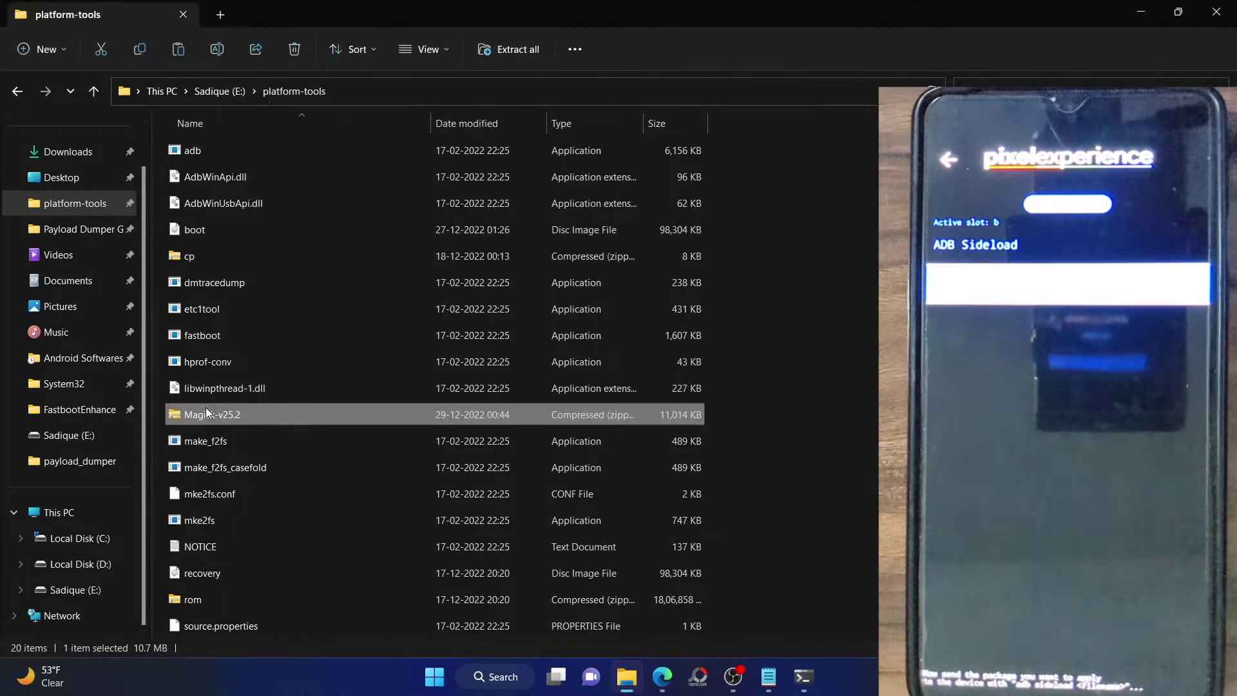
pyautogui.rightClick(206, 412)
pyautogui.click(325, 426)
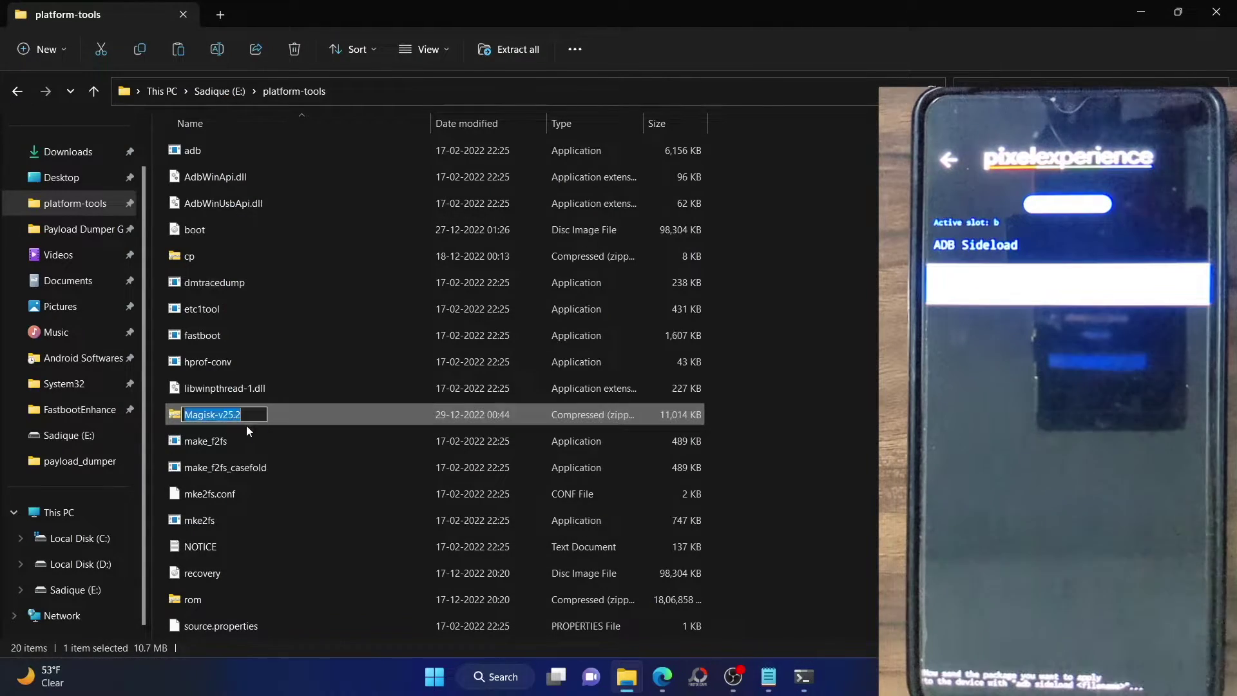
pyautogui.rightClick(199, 419)
pyautogui.click(236, 472)
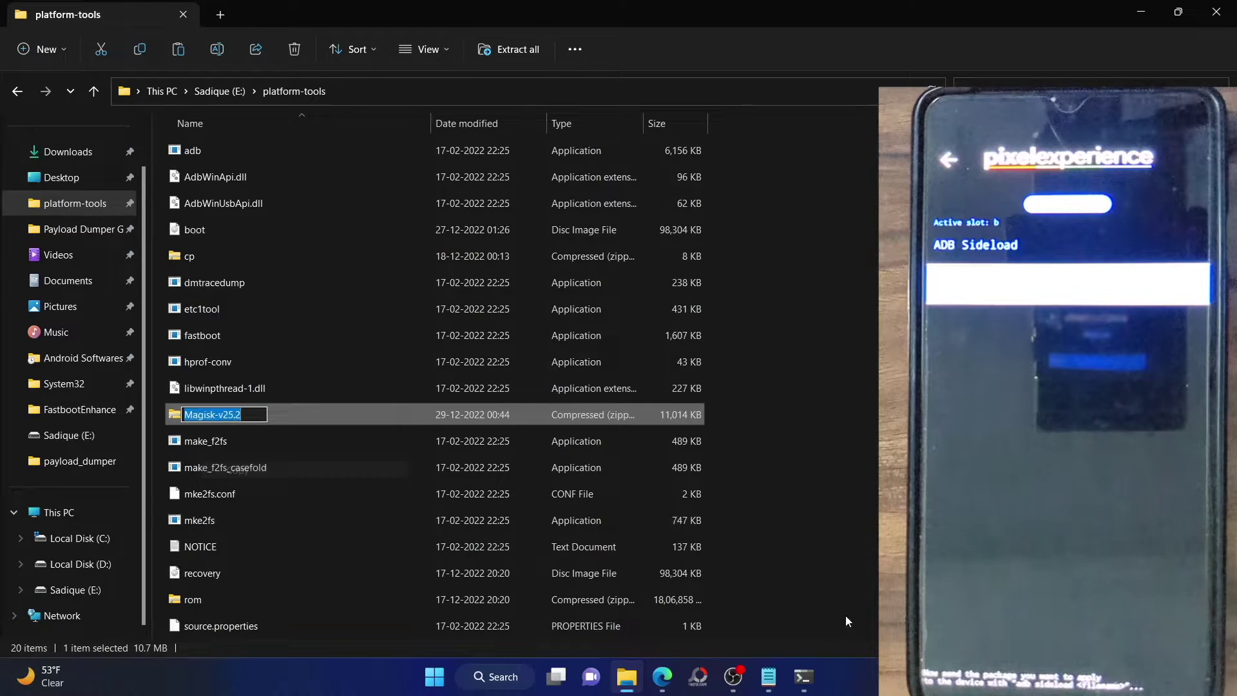
# Paste the name after 'adb sideload', add '.zip', and run the sideload command.
pyautogui.click(803, 677)
pyautogui.hotkey('ctrl', 'v')
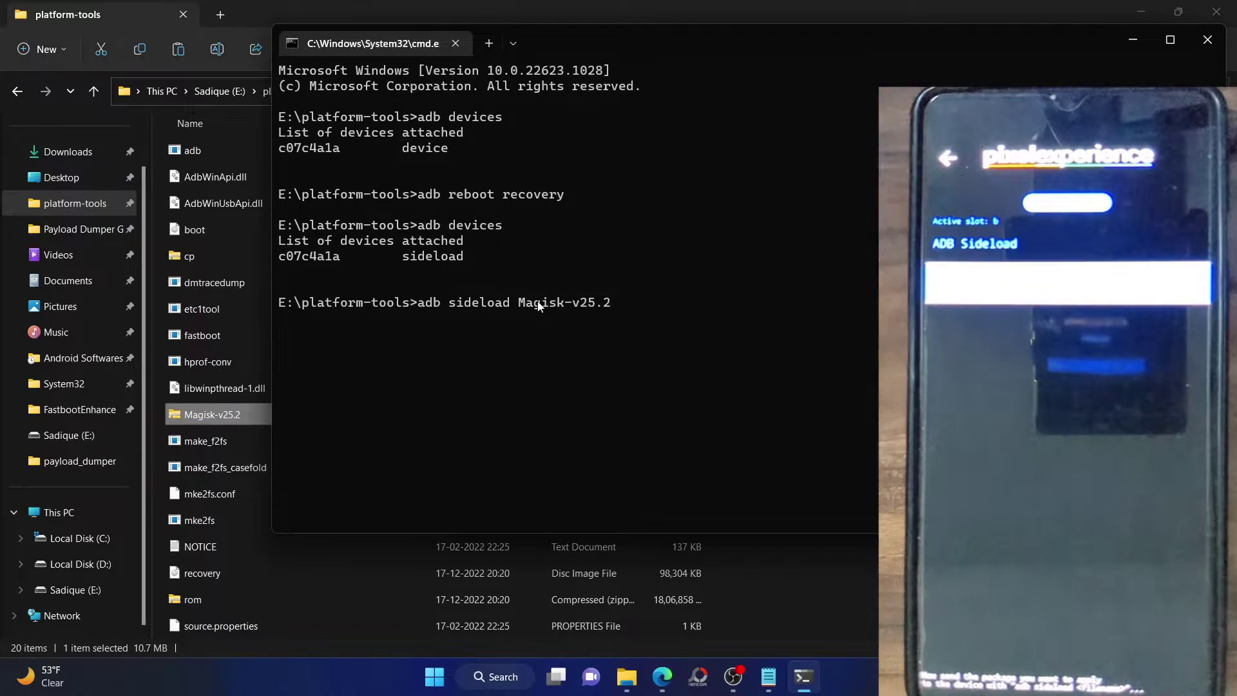
pyautogui.write('.zip')
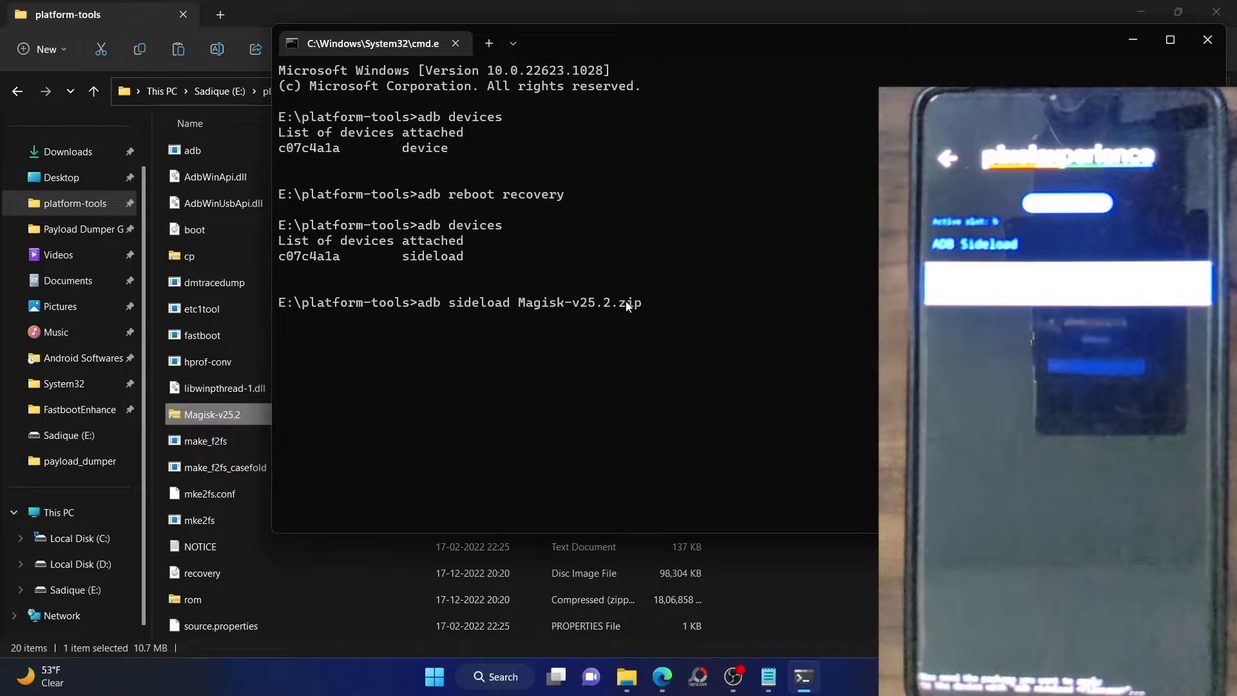
pyautogui.press('Return')
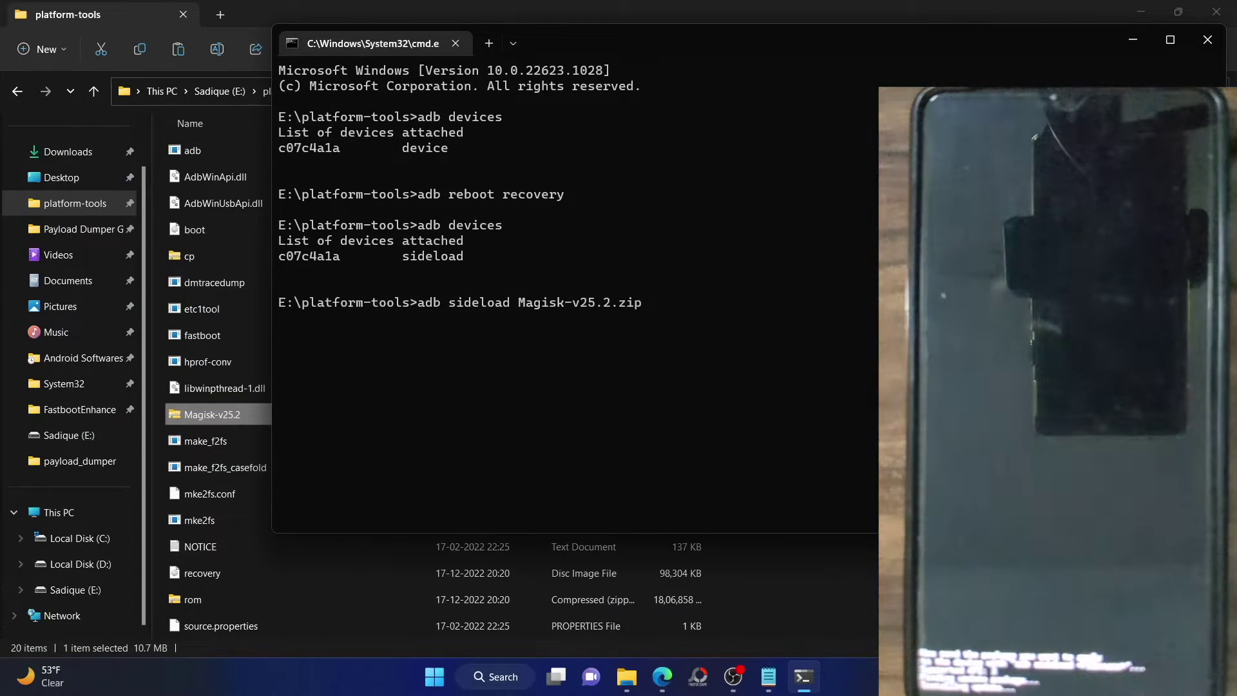